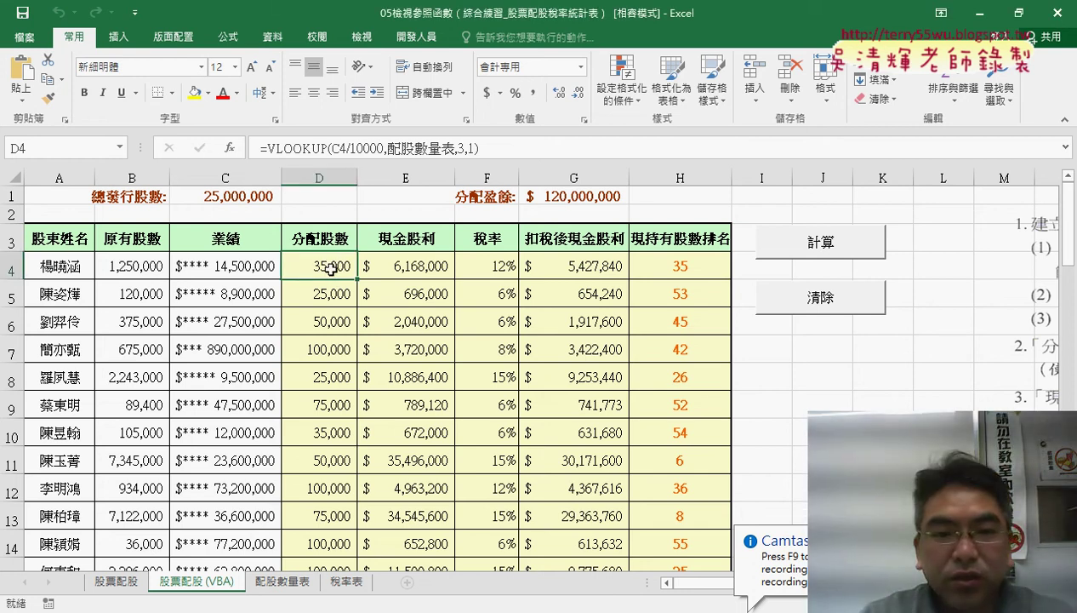
Replace C4 in D4's VLOOKUP with the 業績 name and fill the formula down column D.
double_click(343, 148)
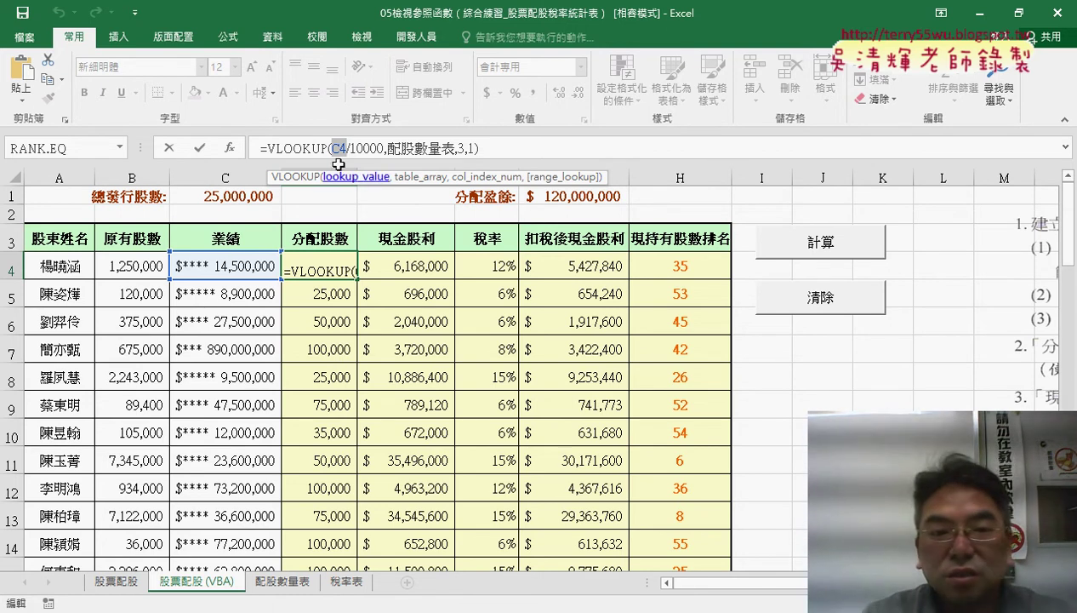
key(BackSpace)
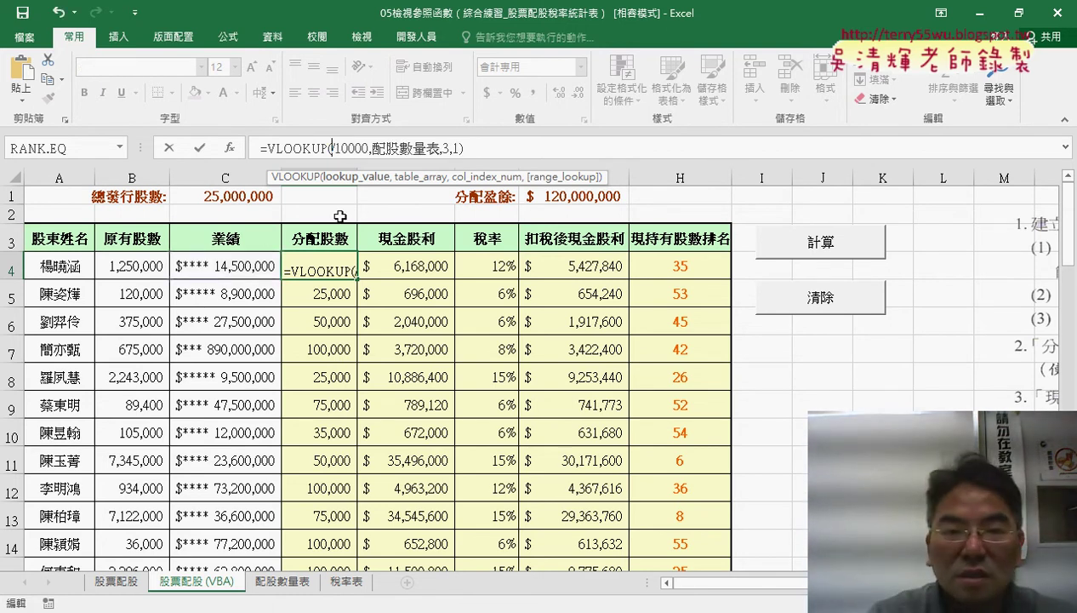
key(F3)
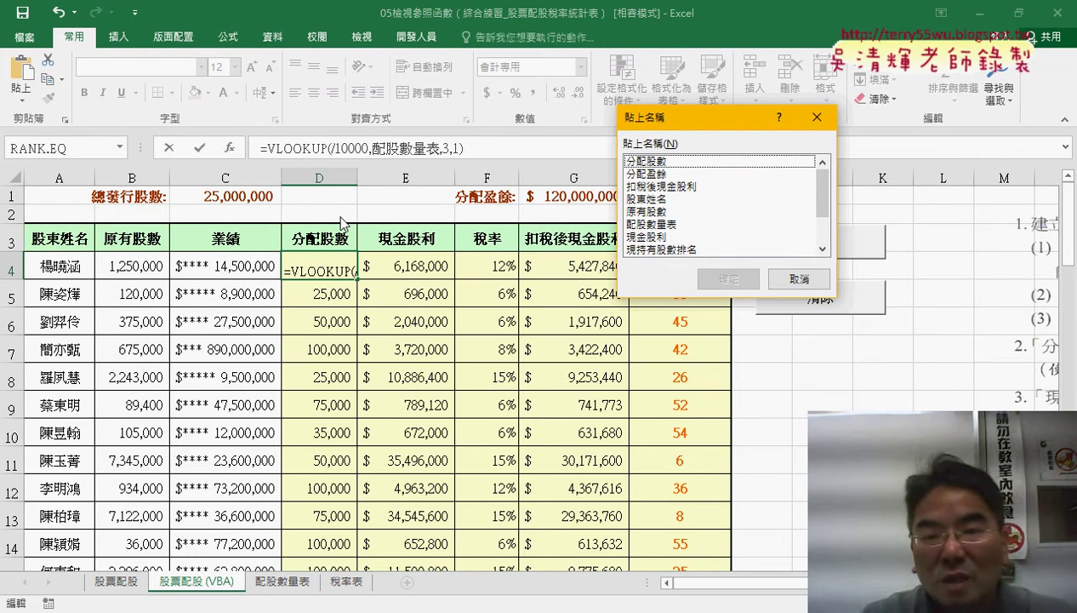
drag(817, 194, 817, 222)
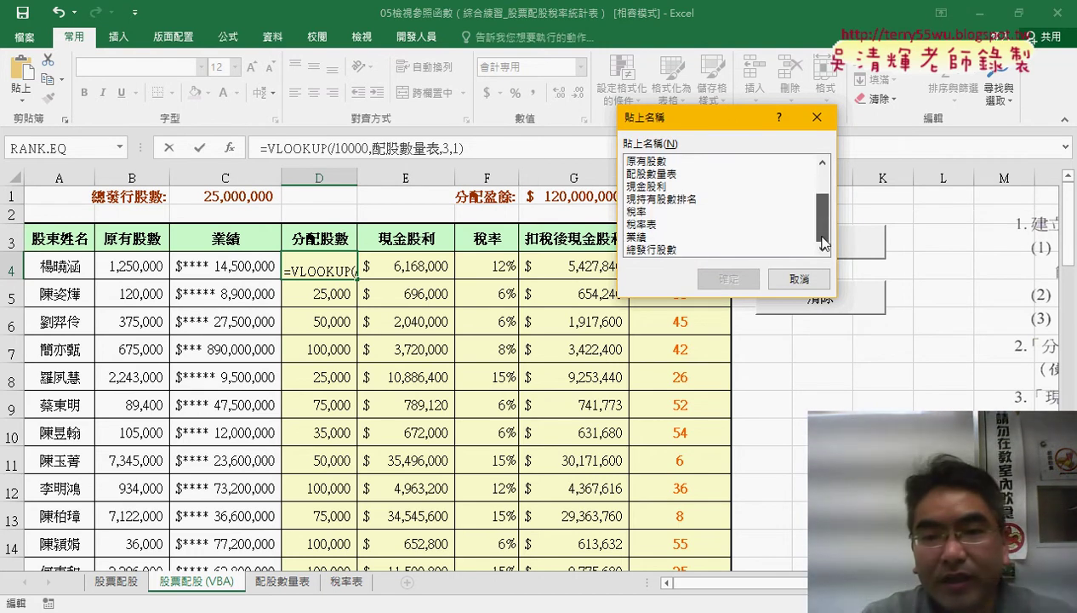
click(659, 238)
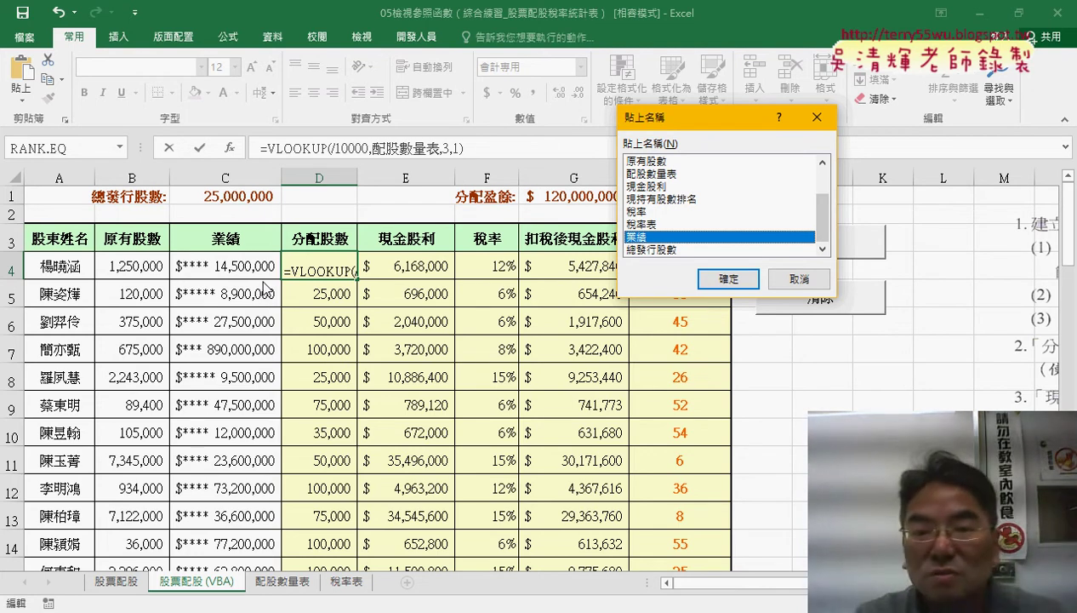
click(726, 281)
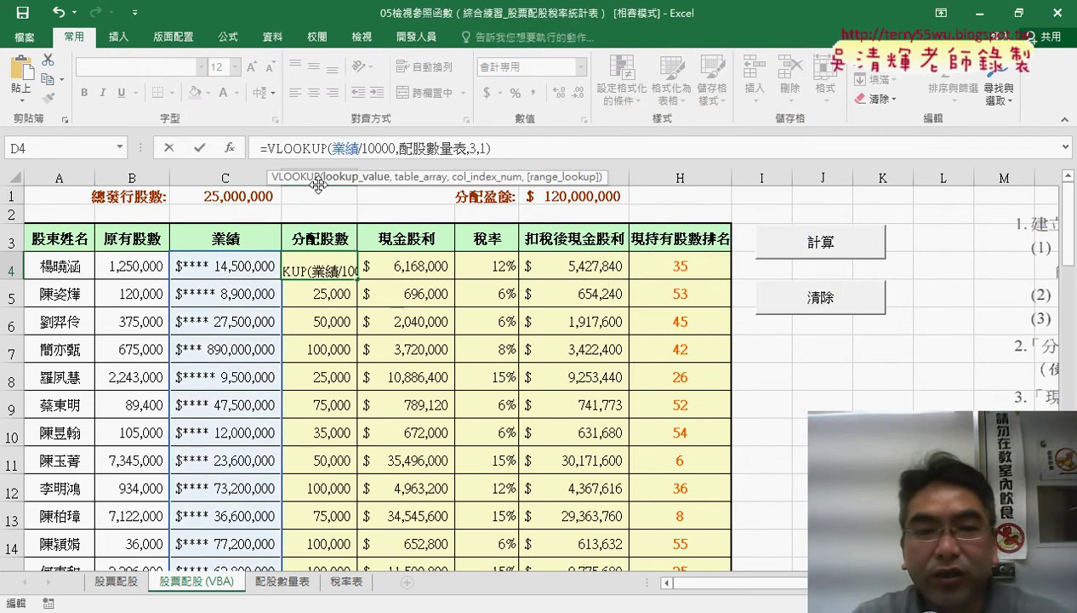
click(201, 150)
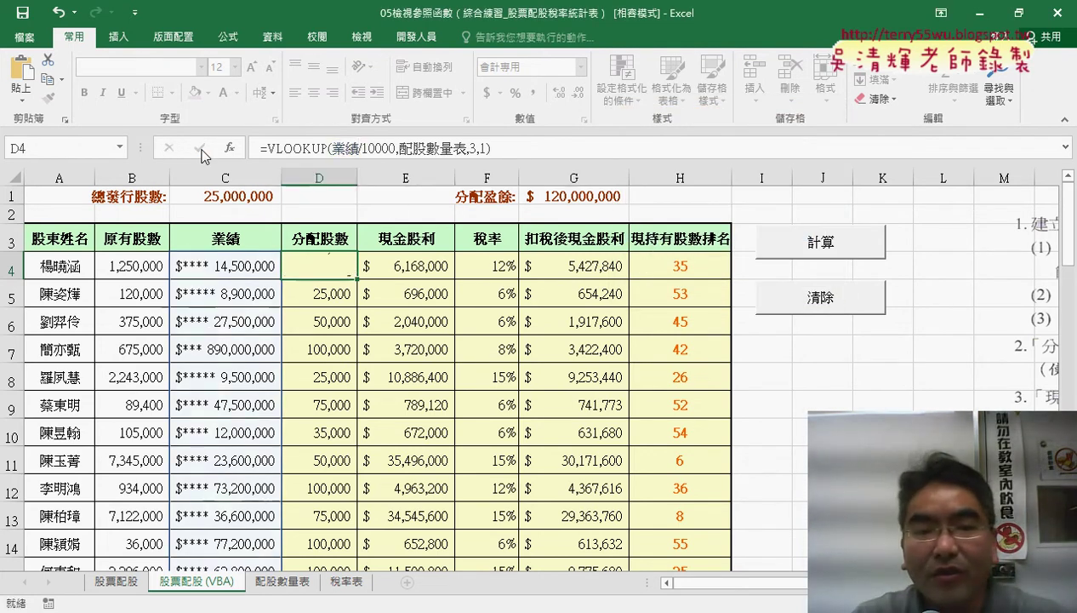
double_click(360, 279)
Copy D4's full VLOOKUP formula text from the formula bar.
click(332, 269)
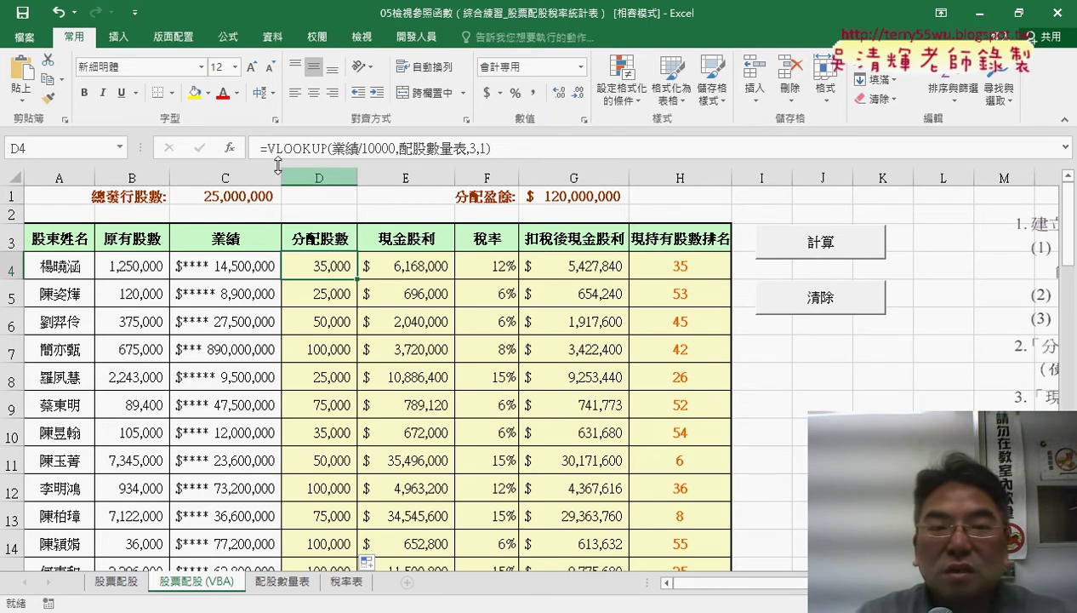
drag(260, 148, 492, 148)
right_click(426, 148)
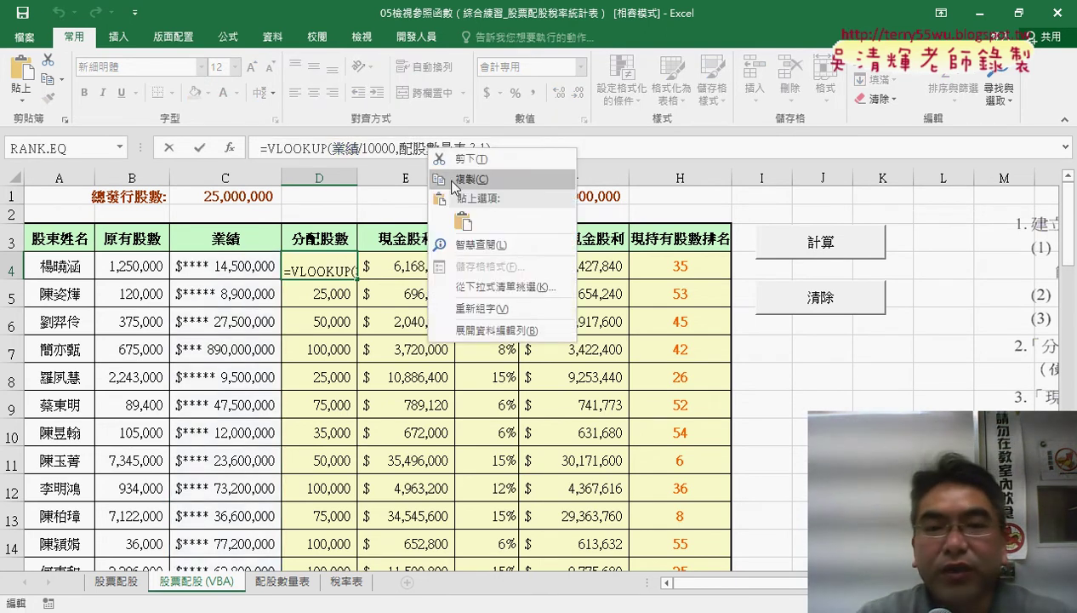
click(448, 178)
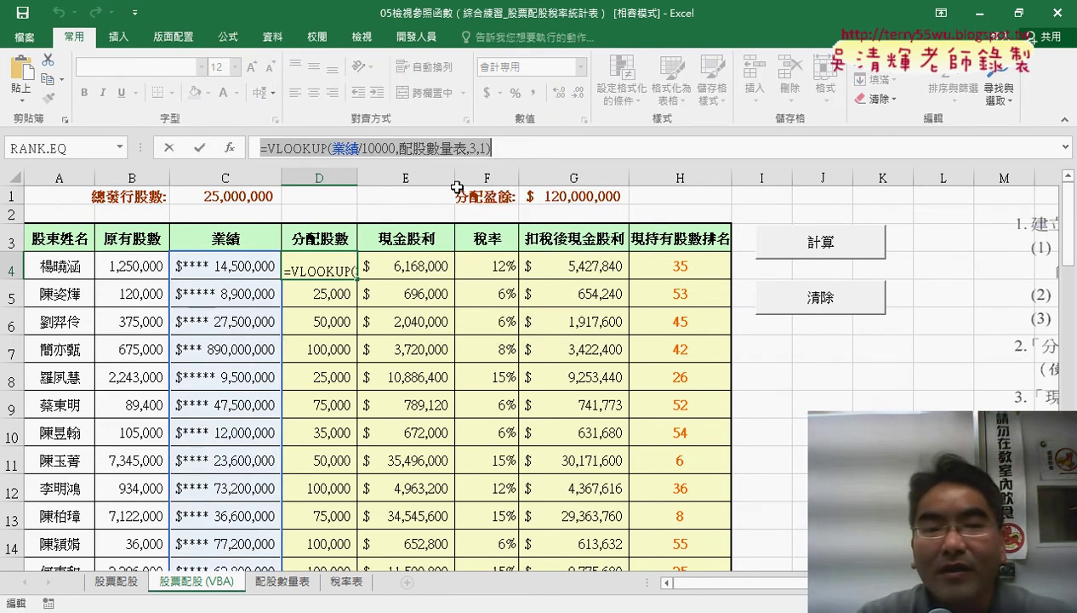
click(170, 148)
Open the code of the macro assigned to the 計算 button.
right_click(789, 247)
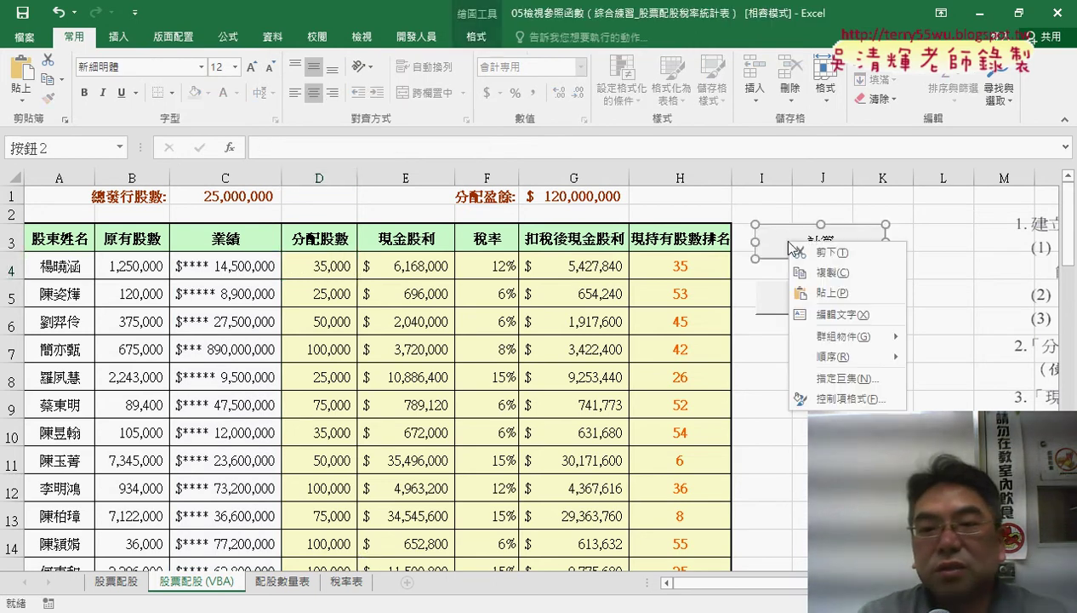
click(829, 378)
click(995, 247)
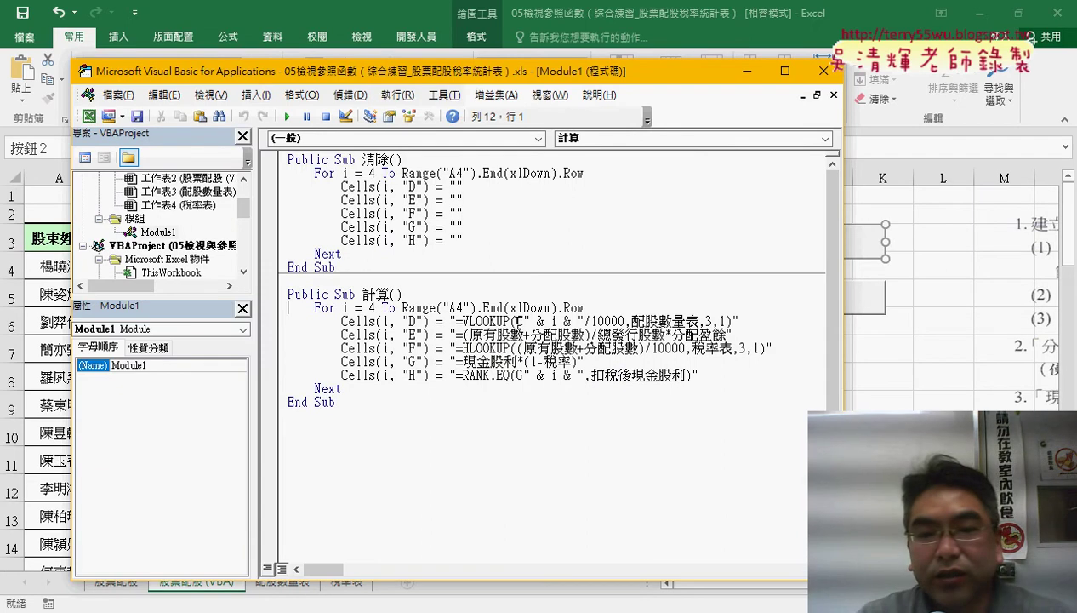
Delete the VLOOKUP string from the macro's Cells(i, "D") line and return to the sheet.
drag(517, 321, 576, 322)
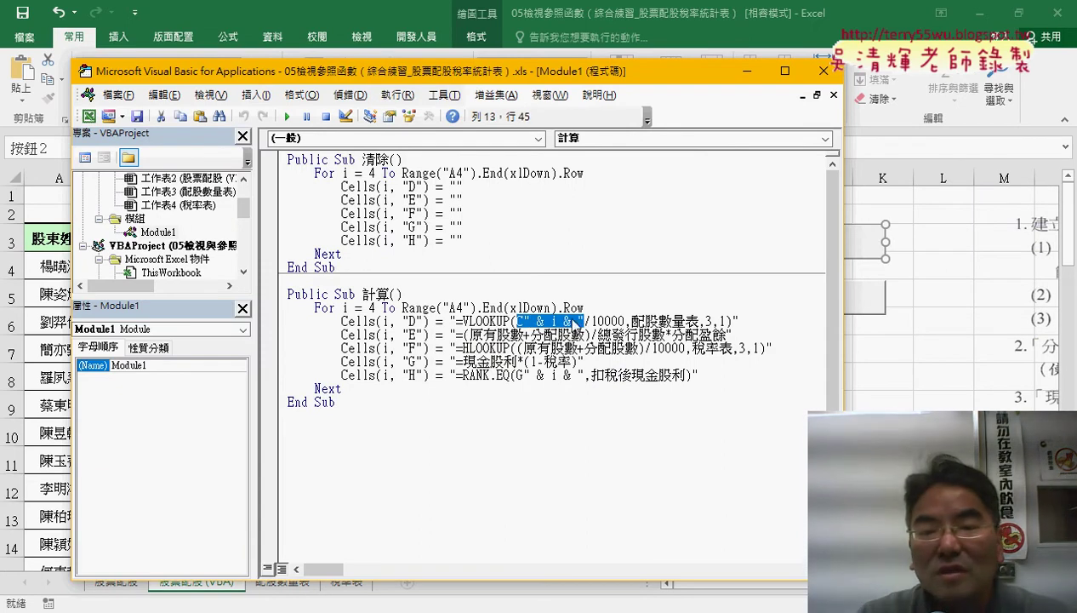
right_click(576, 322)
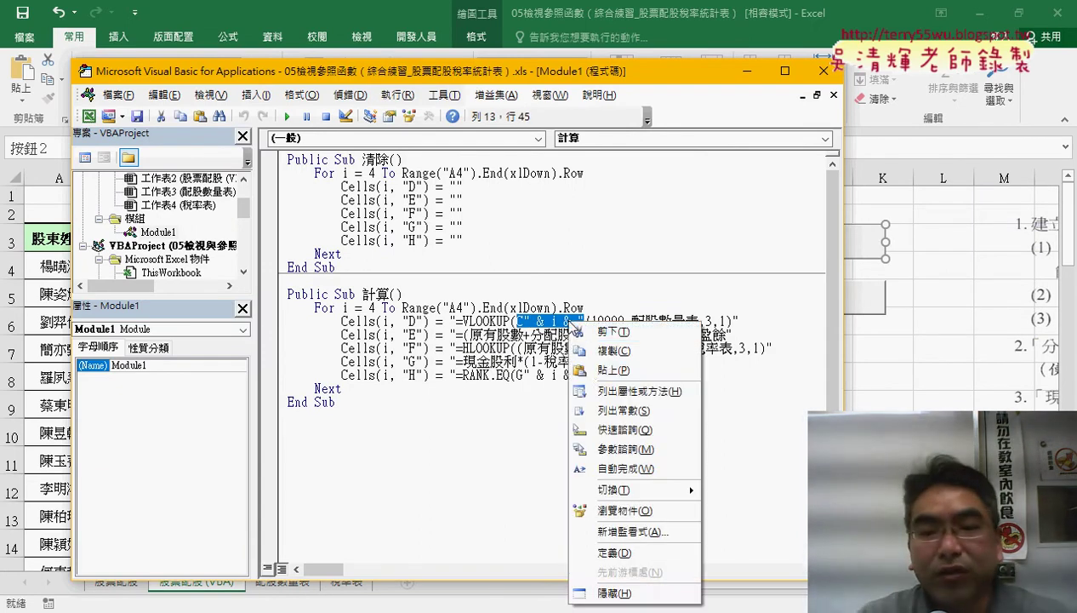
click(591, 367)
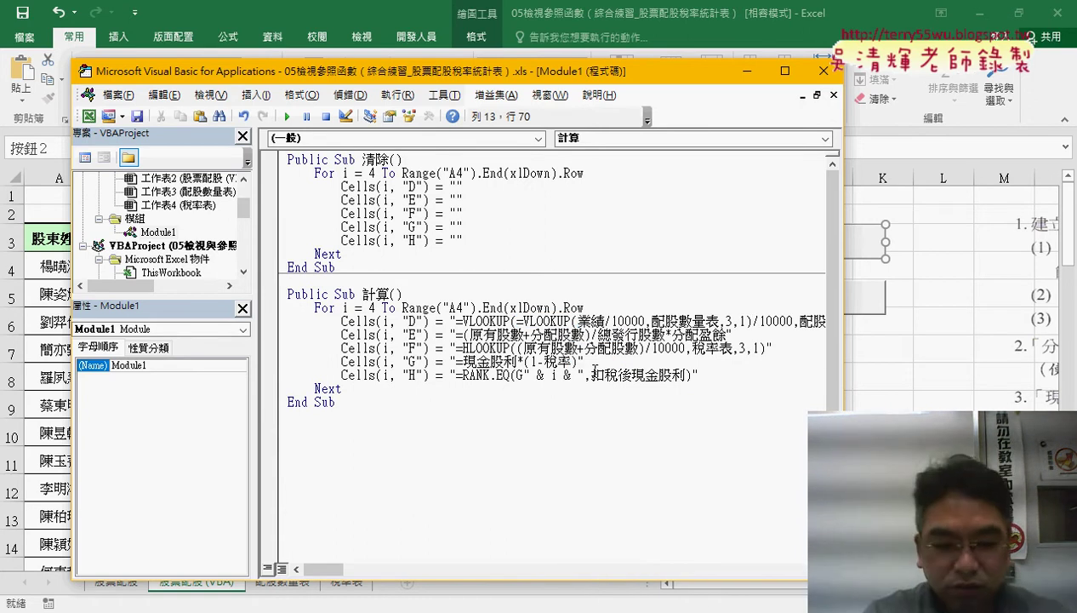
key(ctrl+z)
key(Delete)
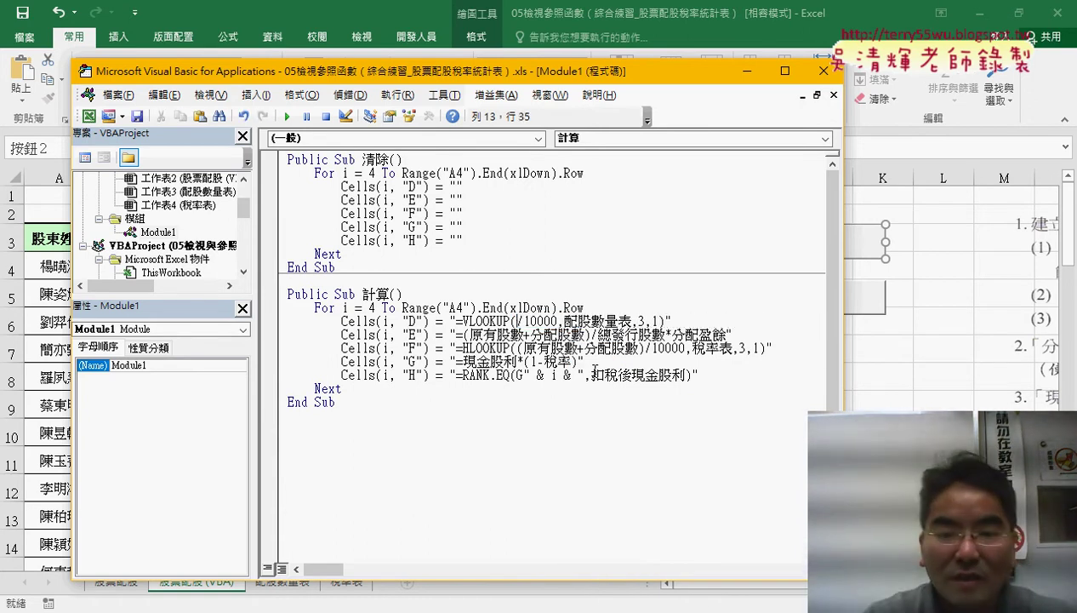
text(e)
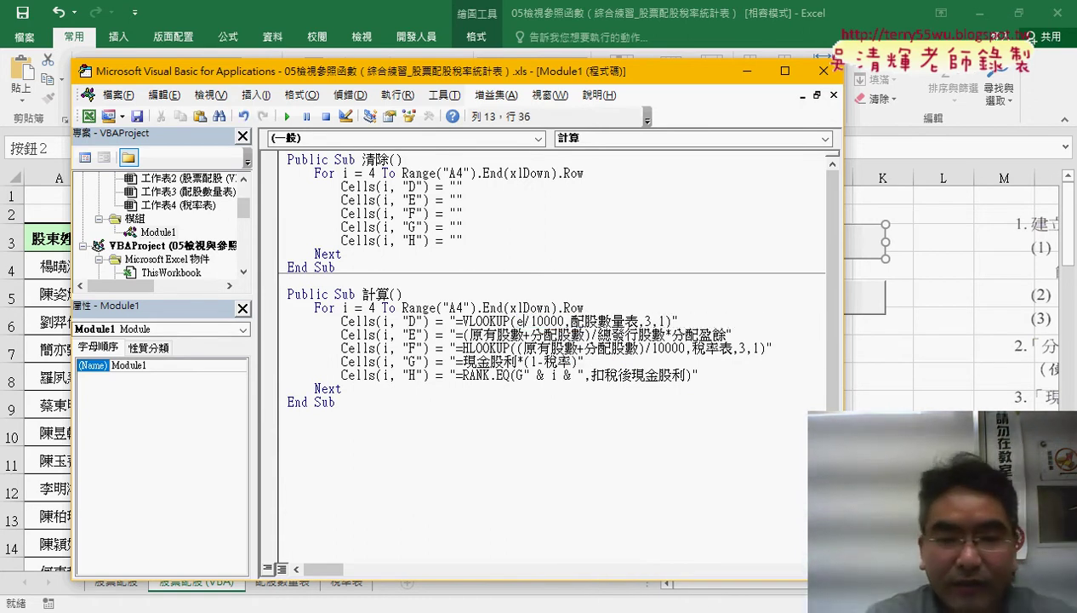
key(BackSpace)
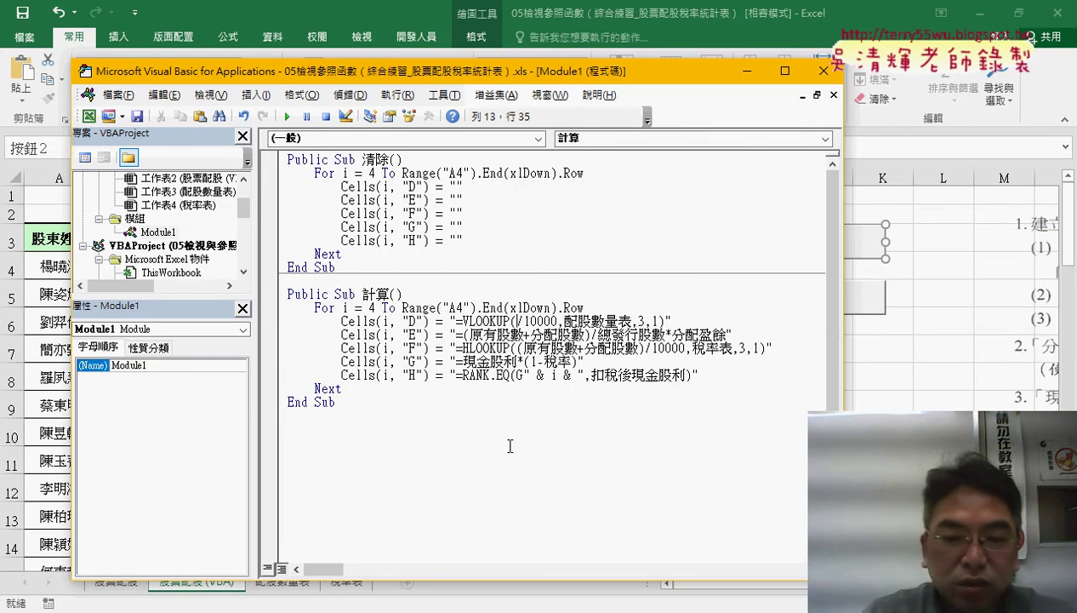
drag(456, 320, 664, 321)
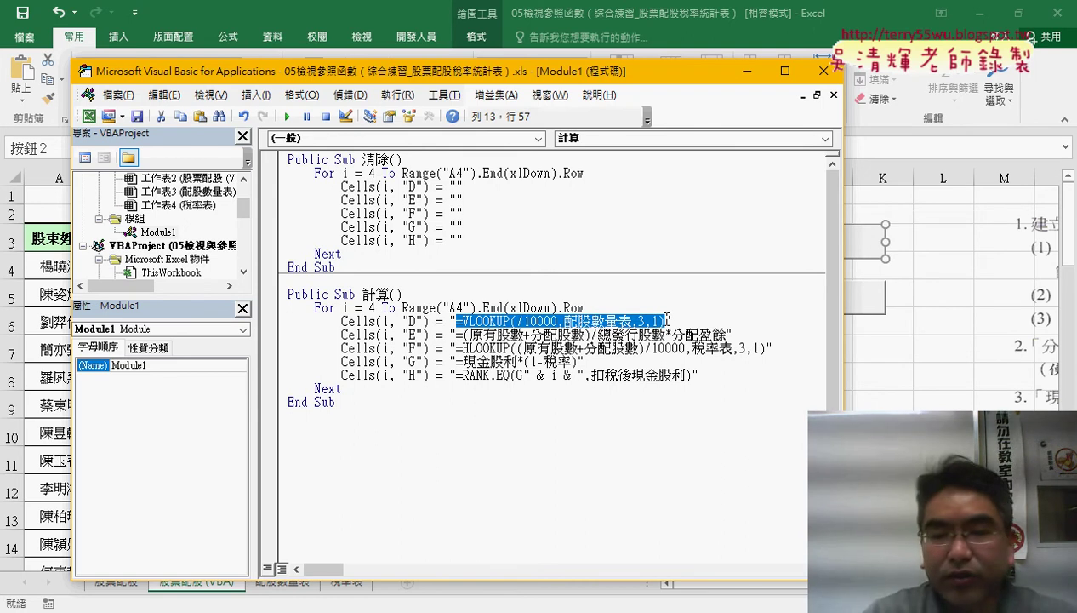
key(Delete)
key(alt+F11)
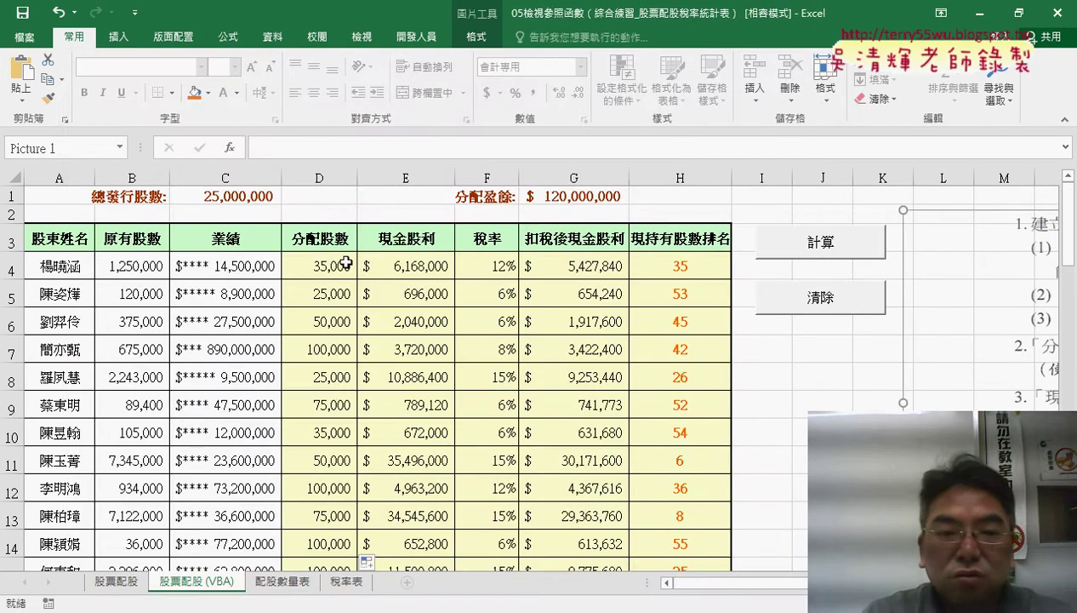
Select D4's formula text again for copying.
click(323, 265)
drag(483, 153, 259, 150)
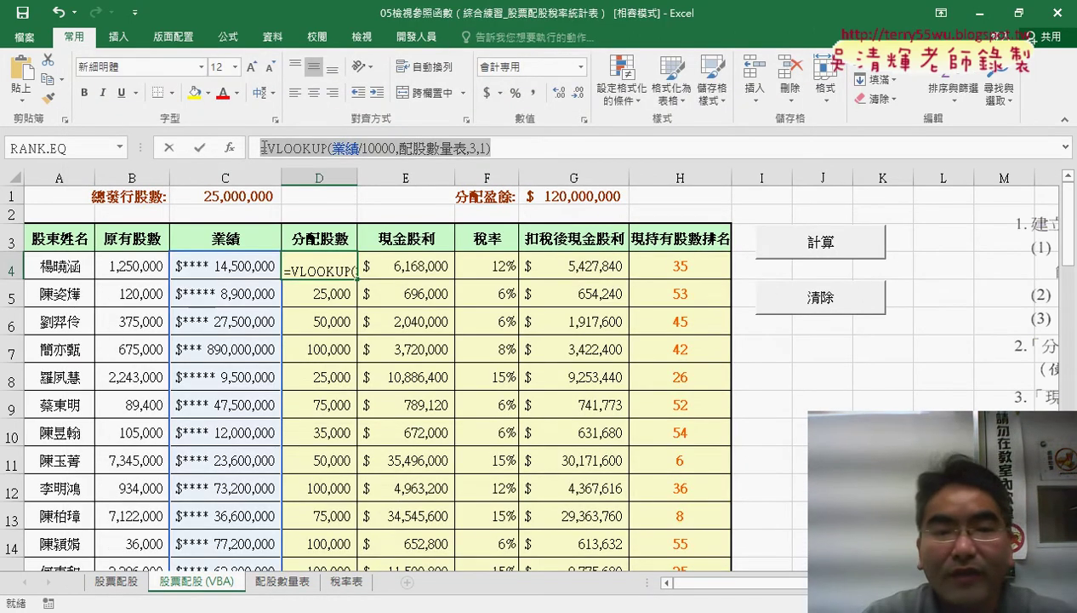
right_click(312, 149)
key(Escape)
key(Escape)
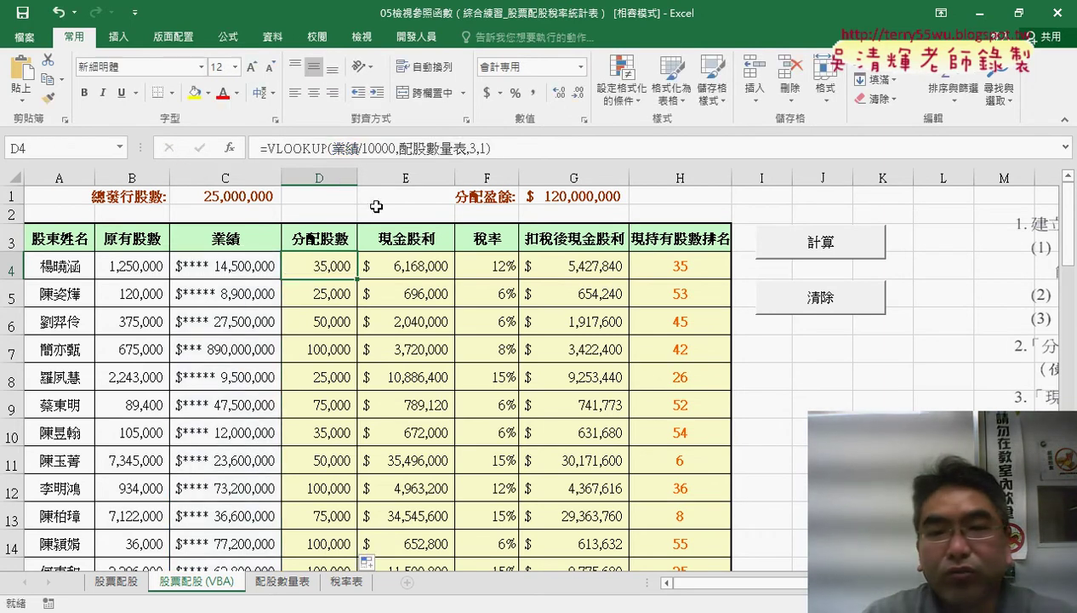
Paste the VLOOKUP formula into the 計算 macro's emptied column-D line and return to the sheet.
right_click(775, 250)
click(830, 382)
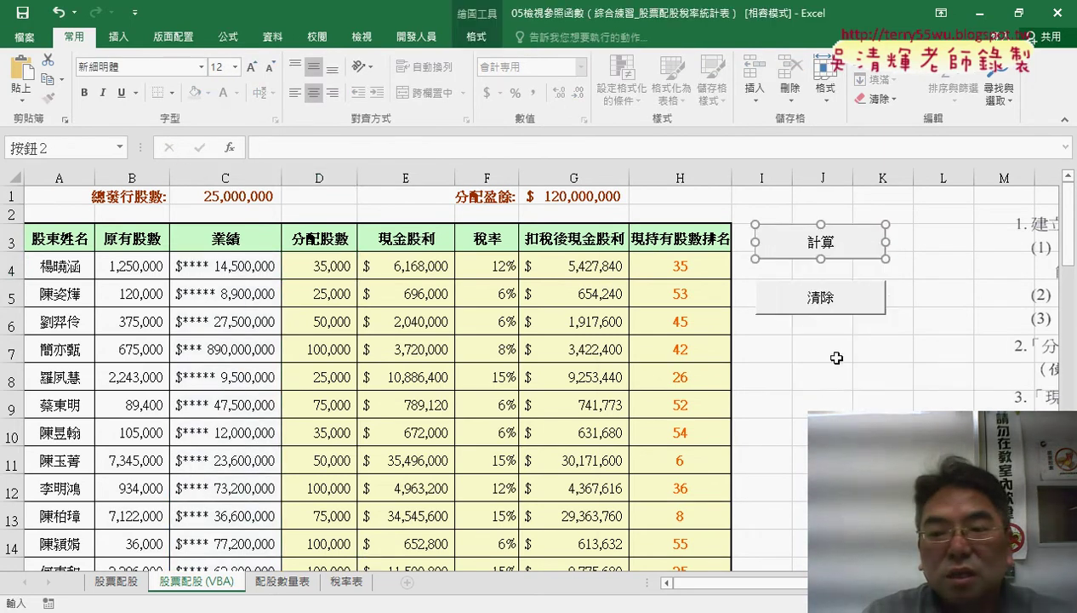
click(970, 257)
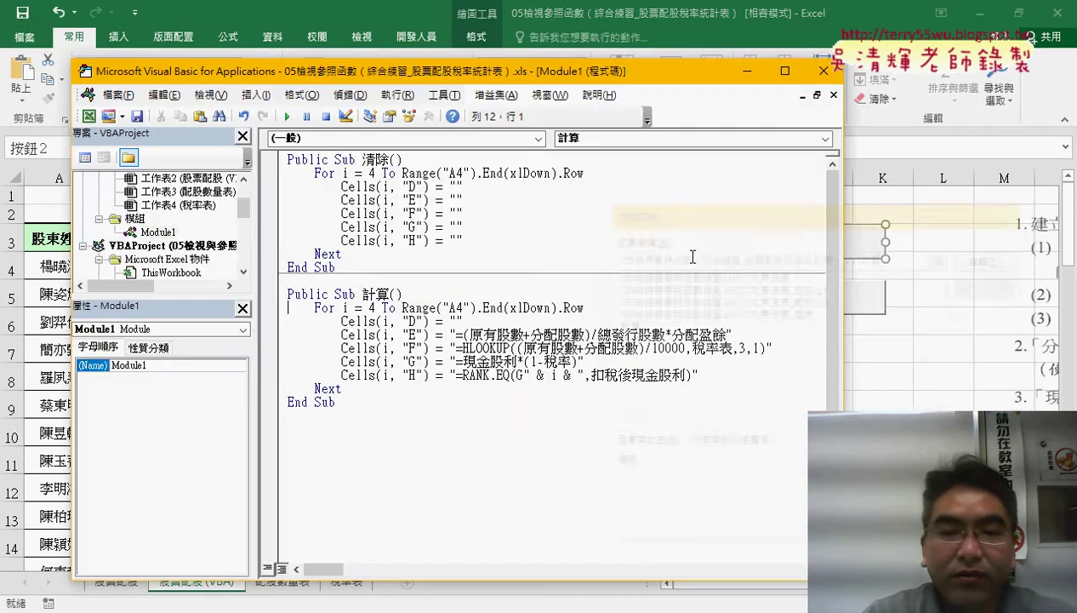
right_click(453, 320)
click(485, 362)
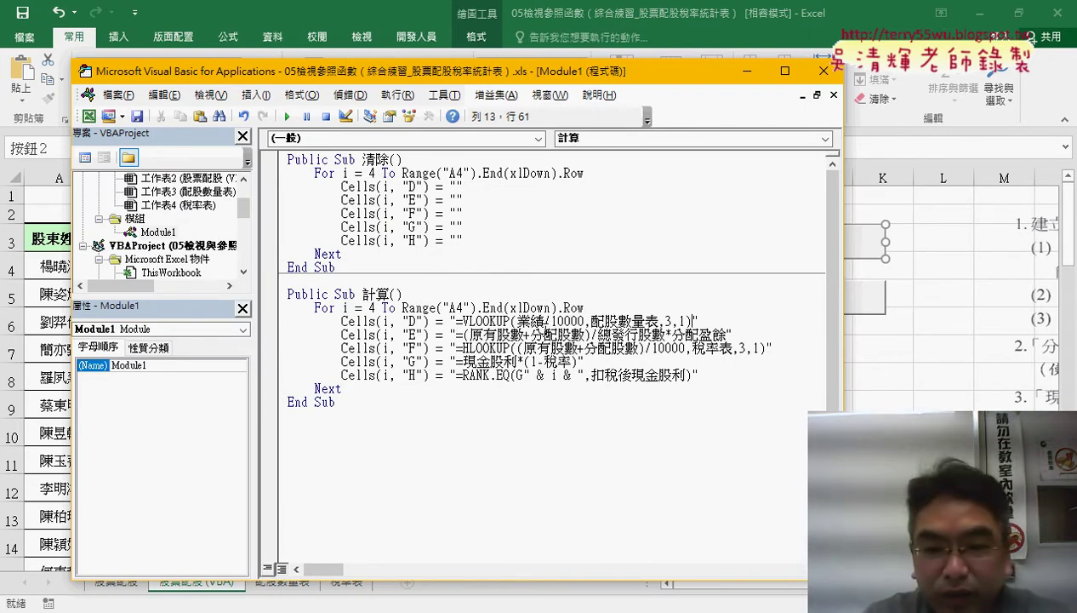
drag(516, 374, 584, 374)
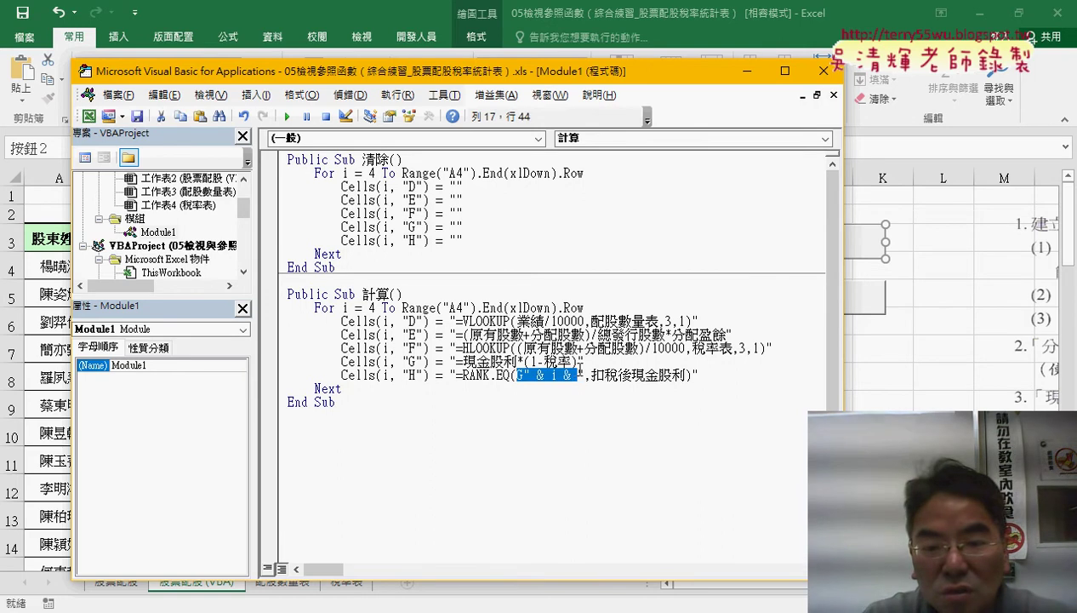
key(alt+F11)
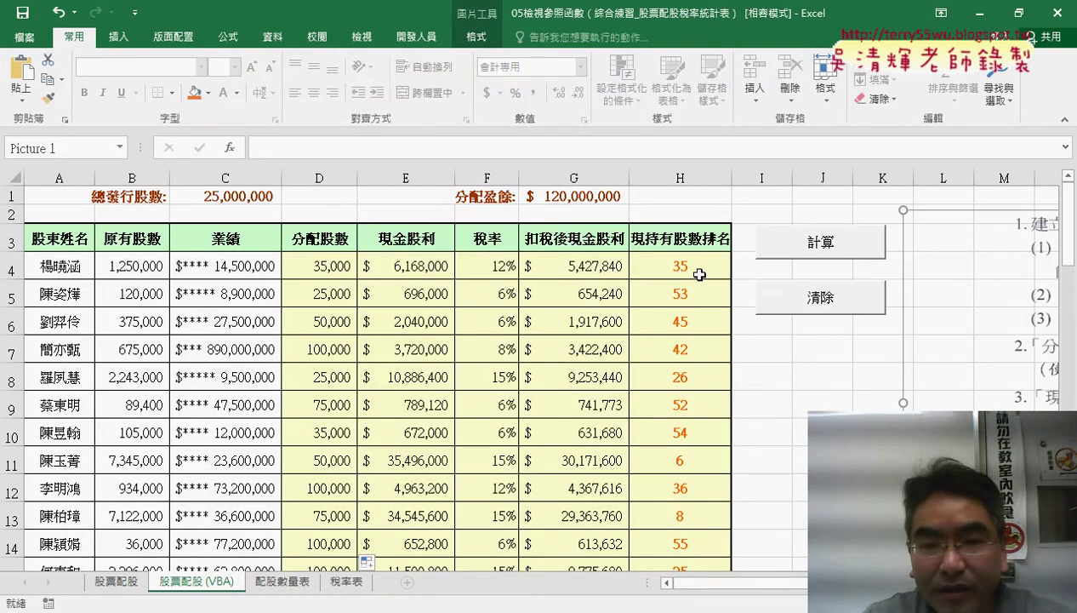
Change H4's RANK.EQ Number argument from G4 to the 扣稅後現金股利 name.
click(688, 267)
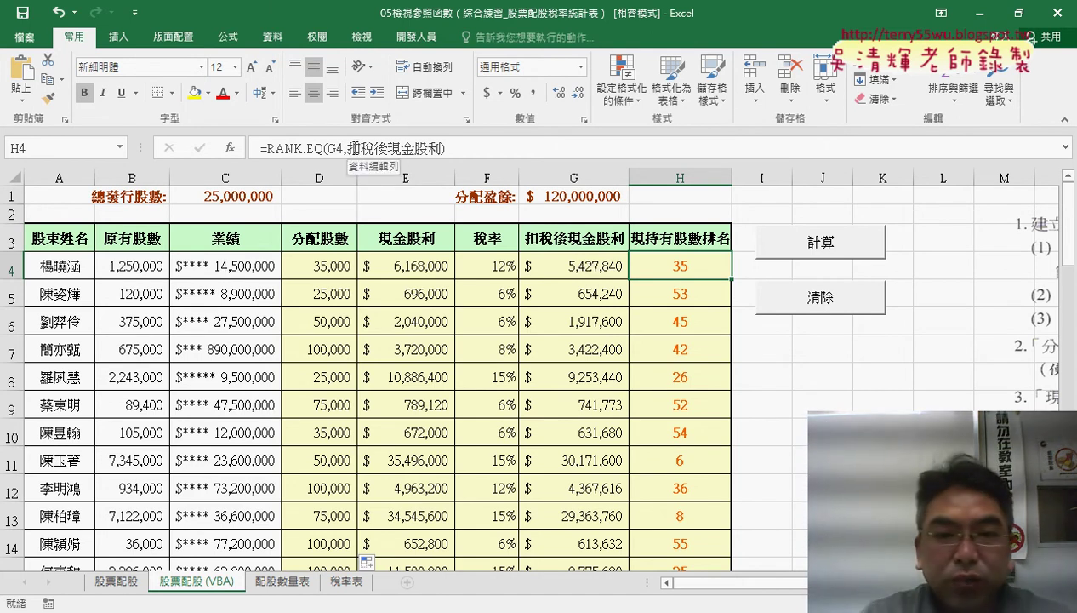
click(291, 146)
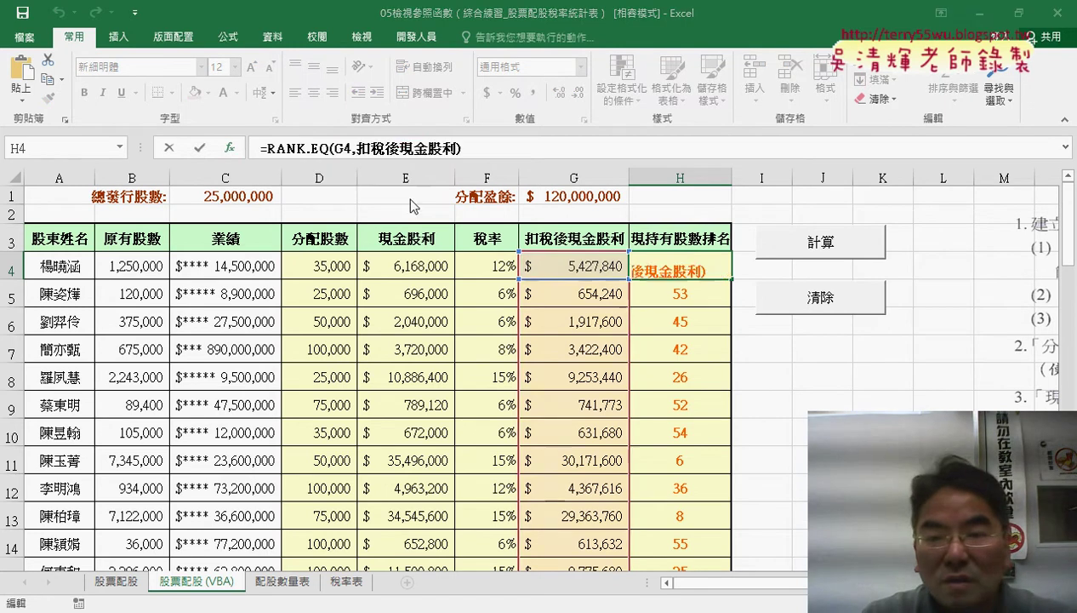
key(shift+F3)
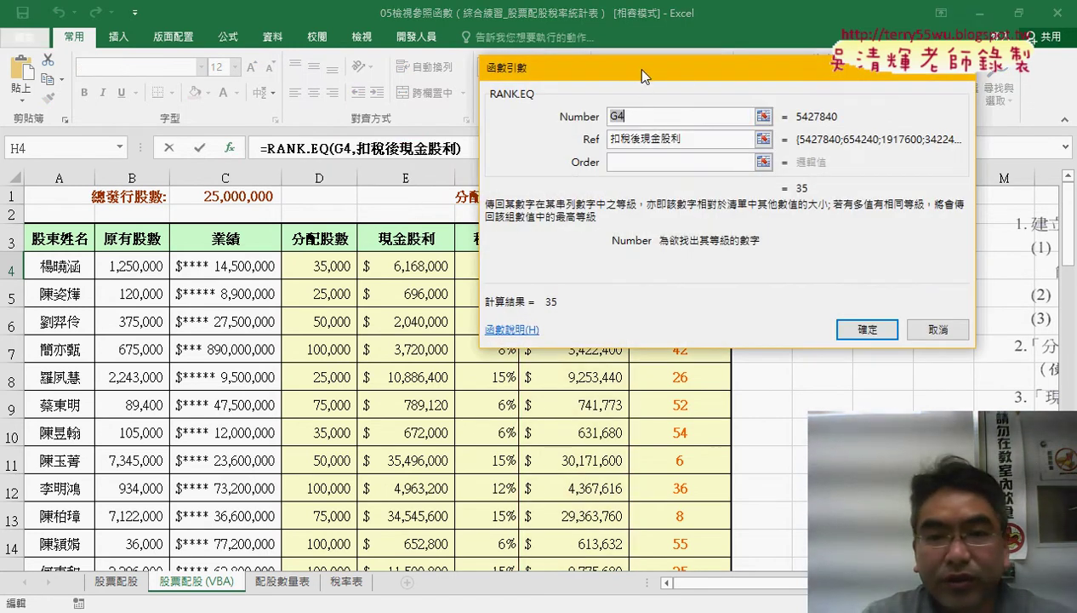
drag(643, 75, 814, 163)
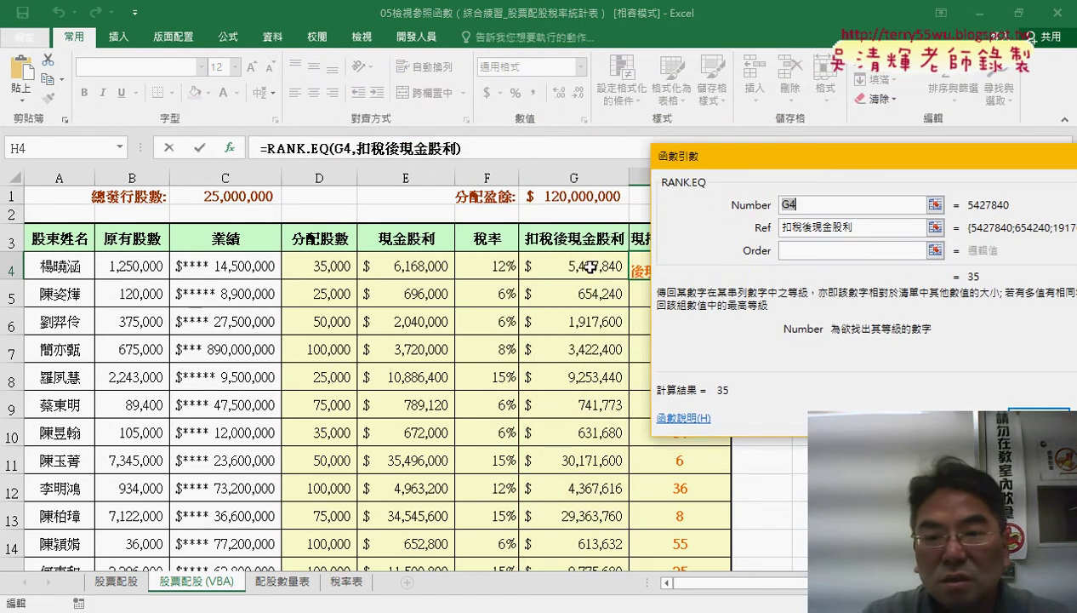
key(BackSpace)
key(F3)
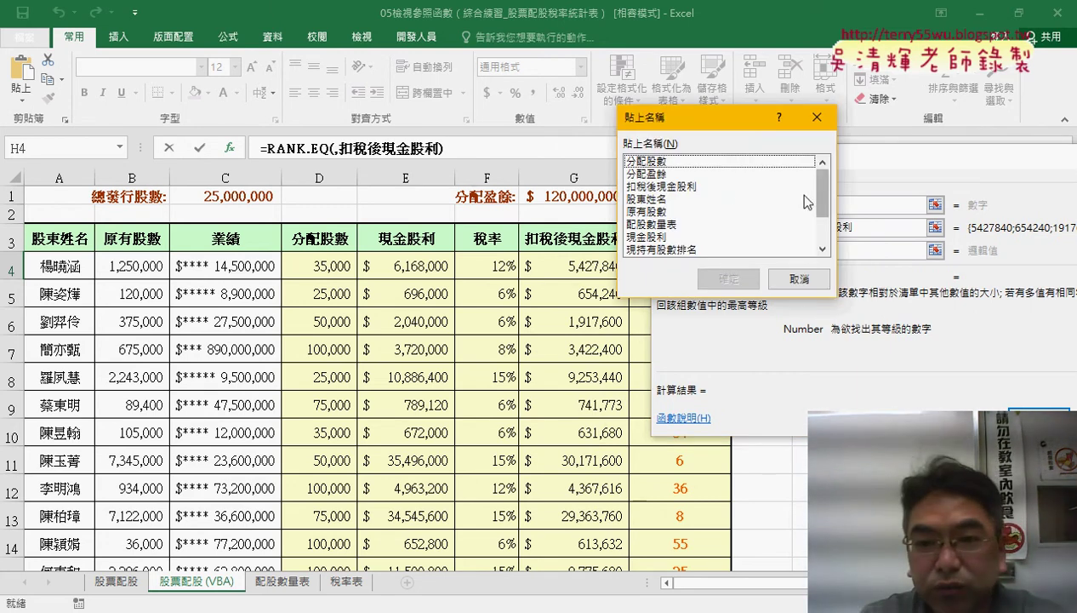
click(698, 185)
click(728, 279)
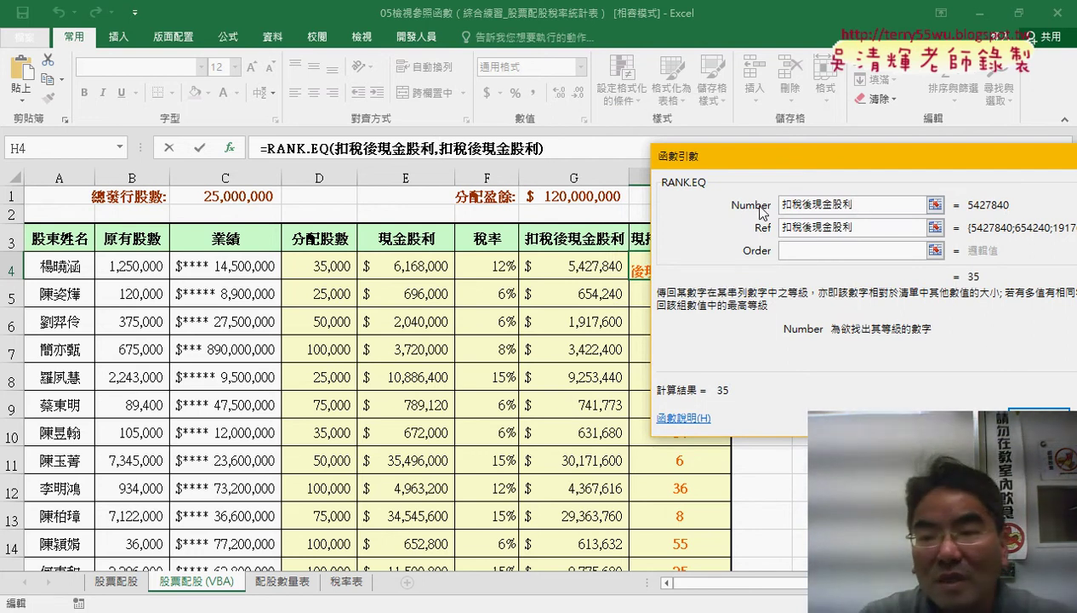
drag(858, 205, 764, 213)
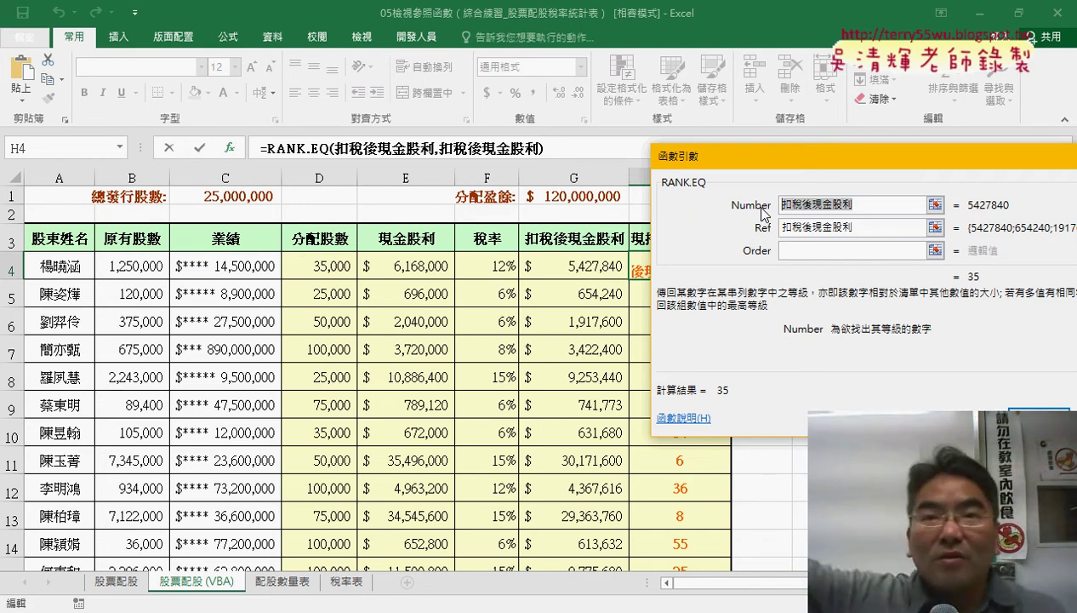
click(872, 228)
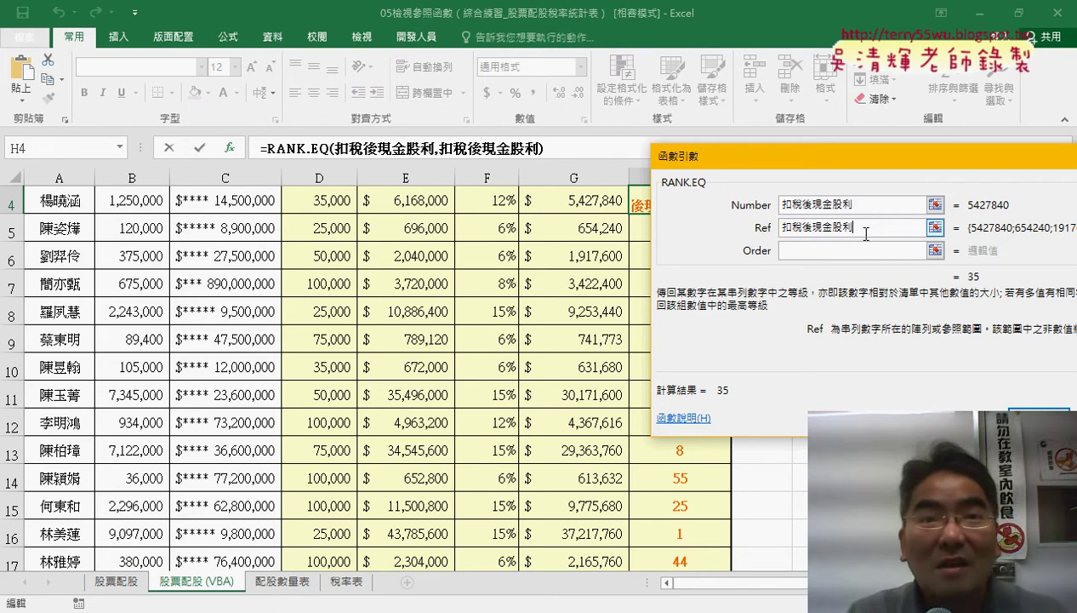
click(1034, 417)
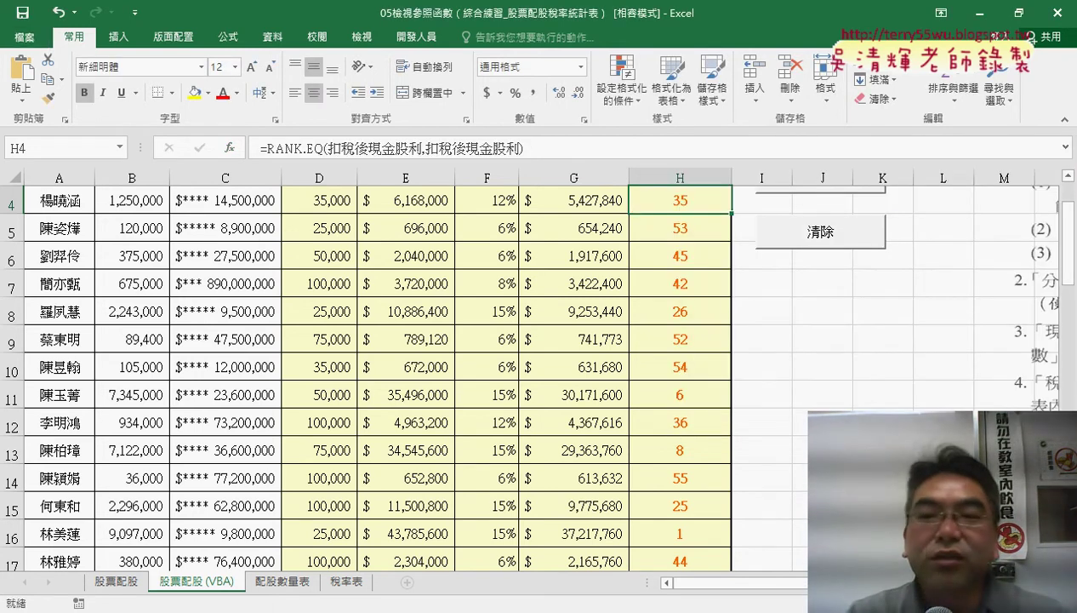
Fill the RANK.EQ formula down column H and copy H4's formula text.
double_click(730, 213)
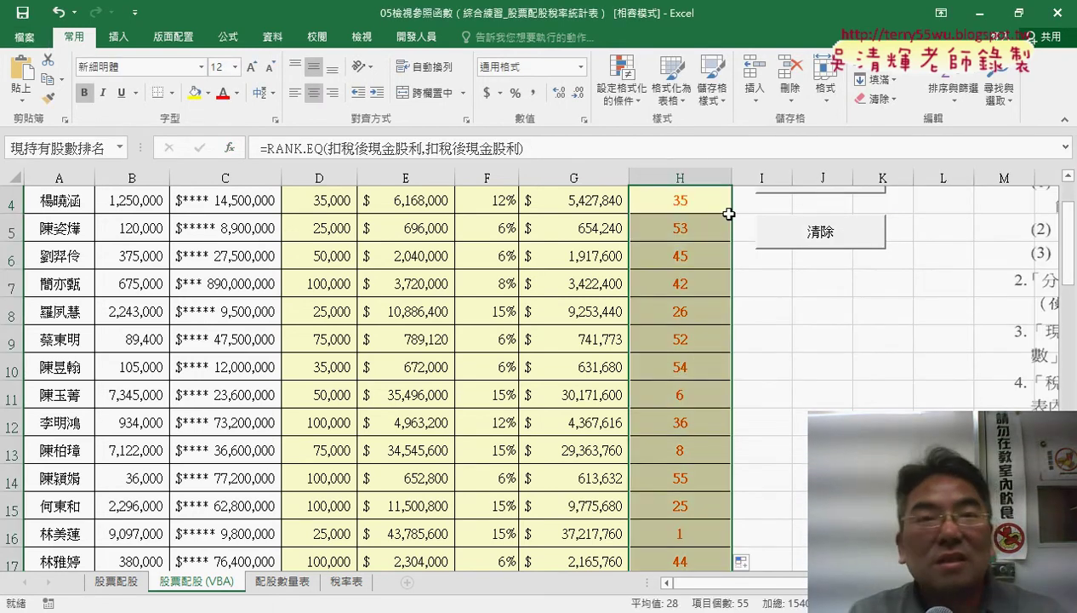
click(673, 201)
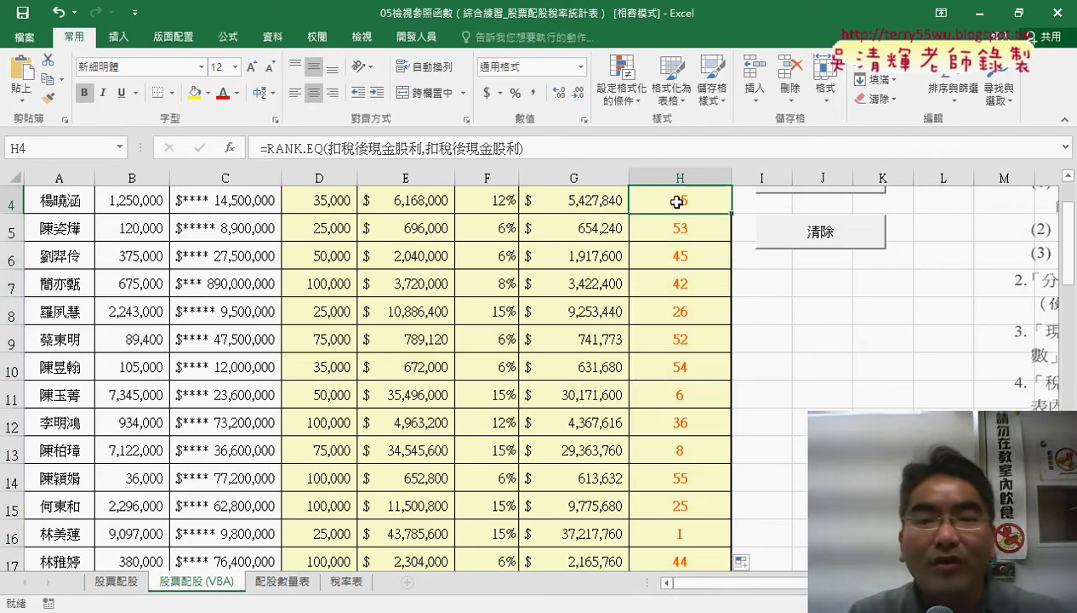
drag(544, 149, 252, 151)
right_click(255, 149)
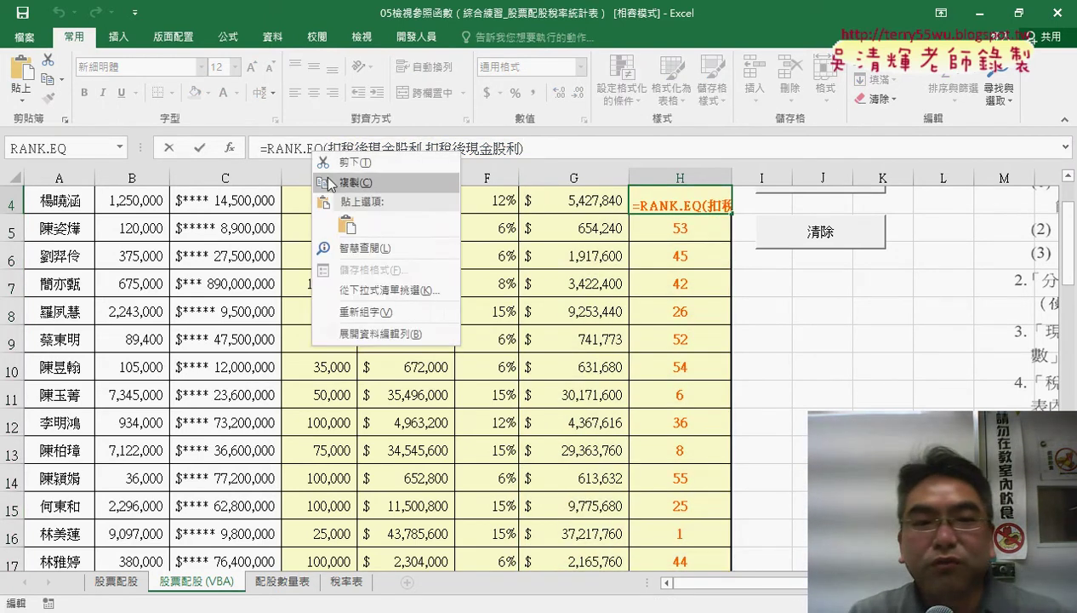
click(340, 175)
key(Escape)
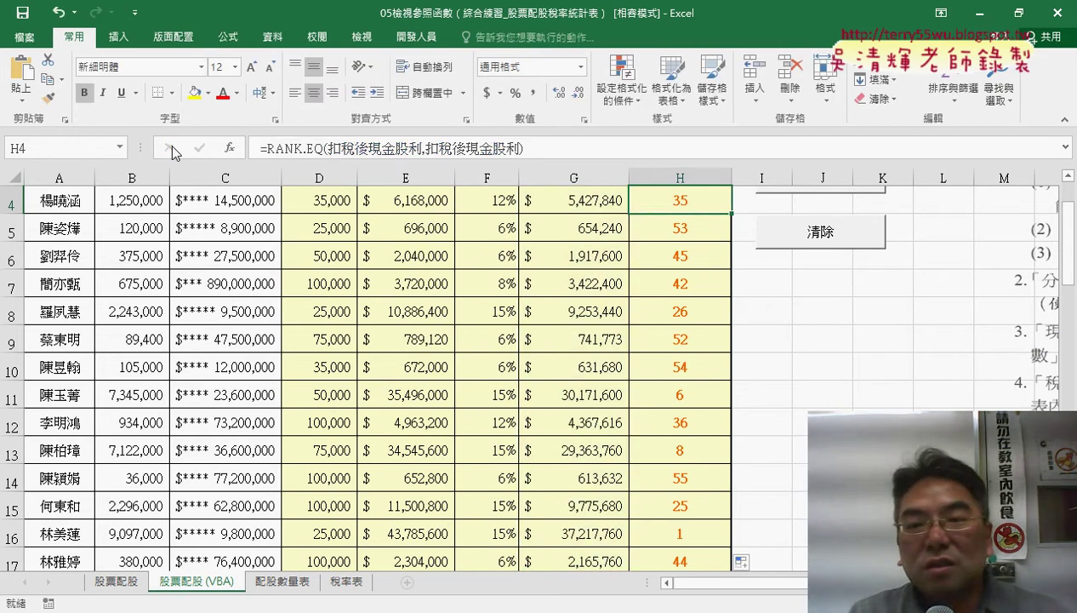
scroll(910, 335, up, 1)
right_click(822, 245)
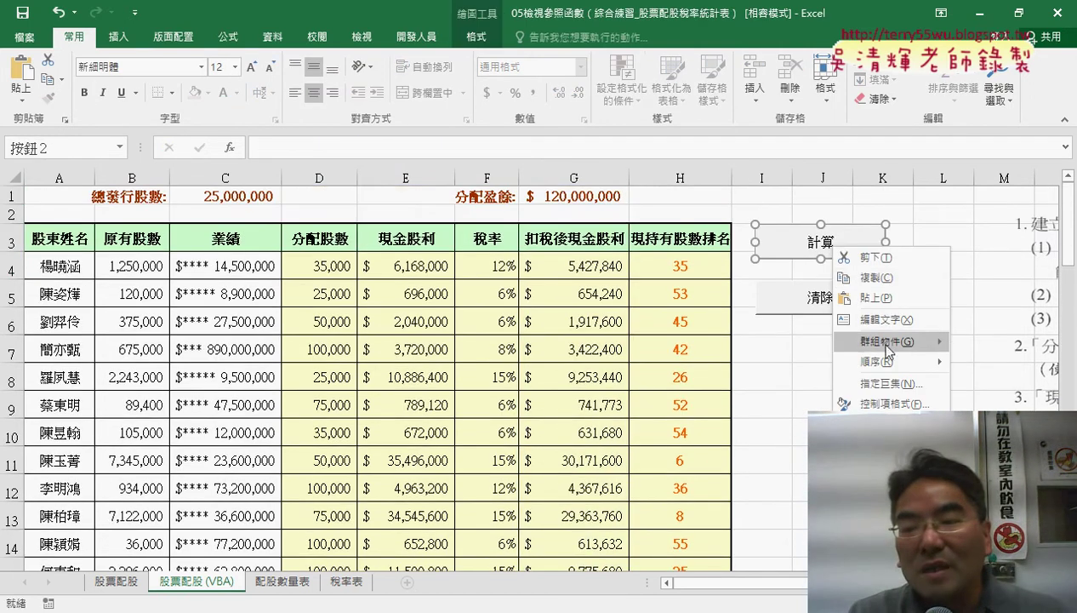
Replace the 計算 macro's column-H RANK.EQ string with the copied name-based formula.
click(893, 380)
click(1031, 251)
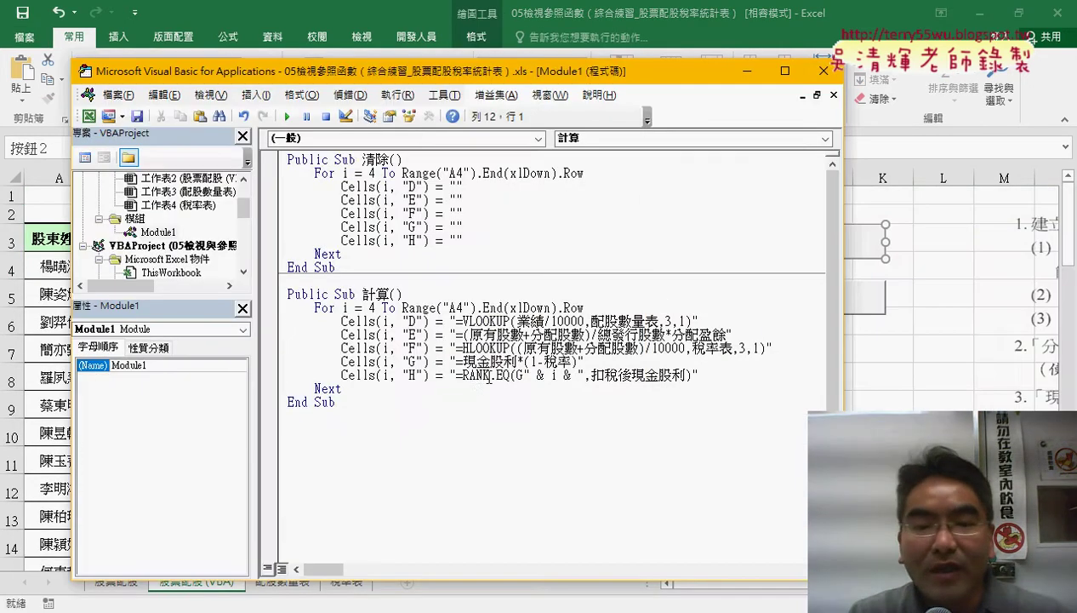
drag(457, 374, 695, 373)
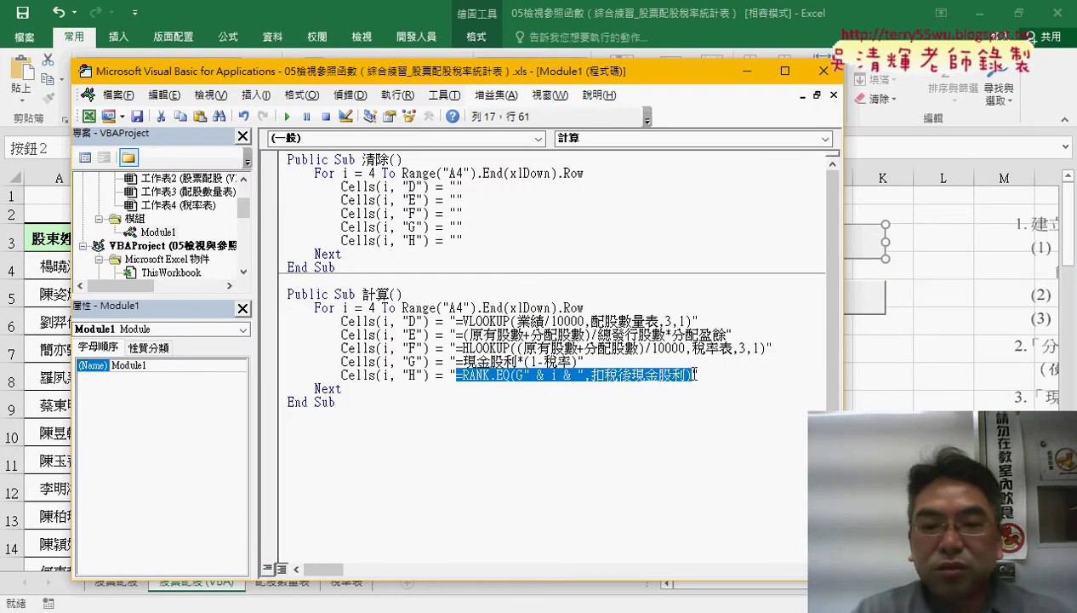
key(Delete)
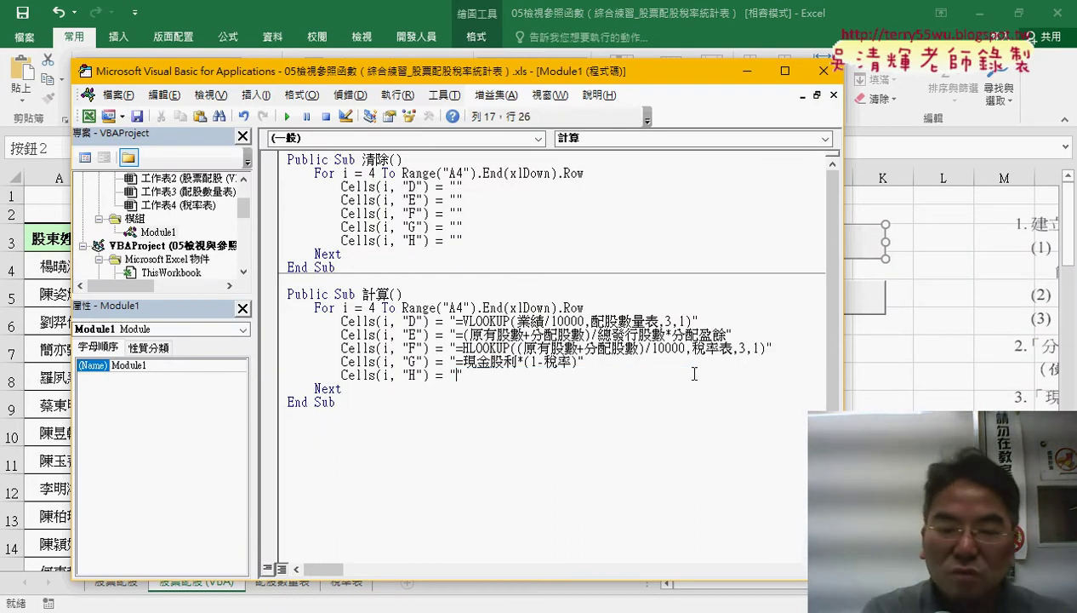
key(ctrl+v)
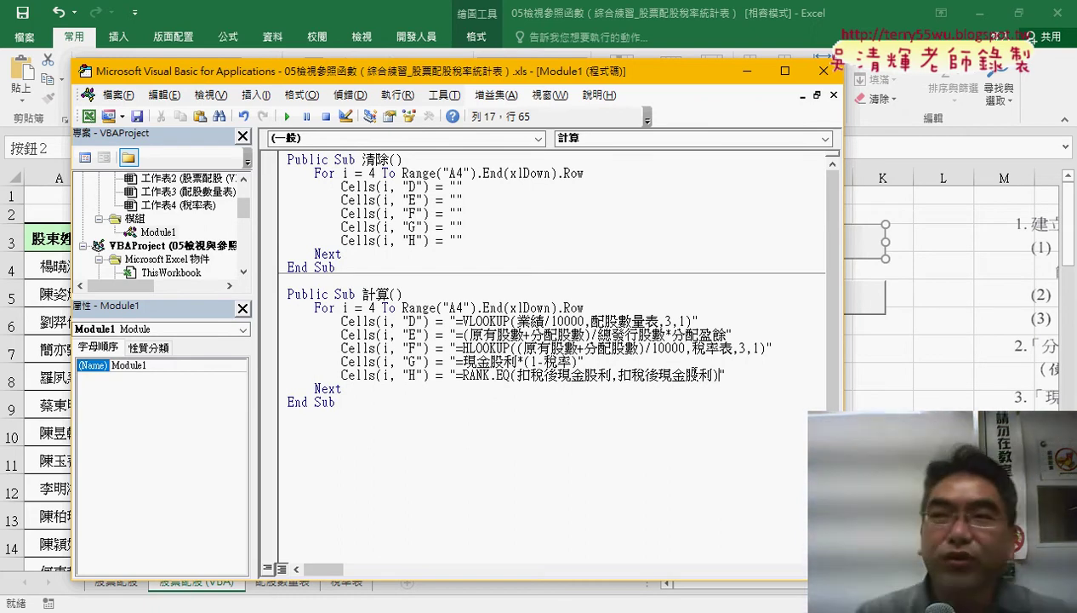
Close the VBA editor, select D4, and run the 清除 macro from its button.
click(822, 71)
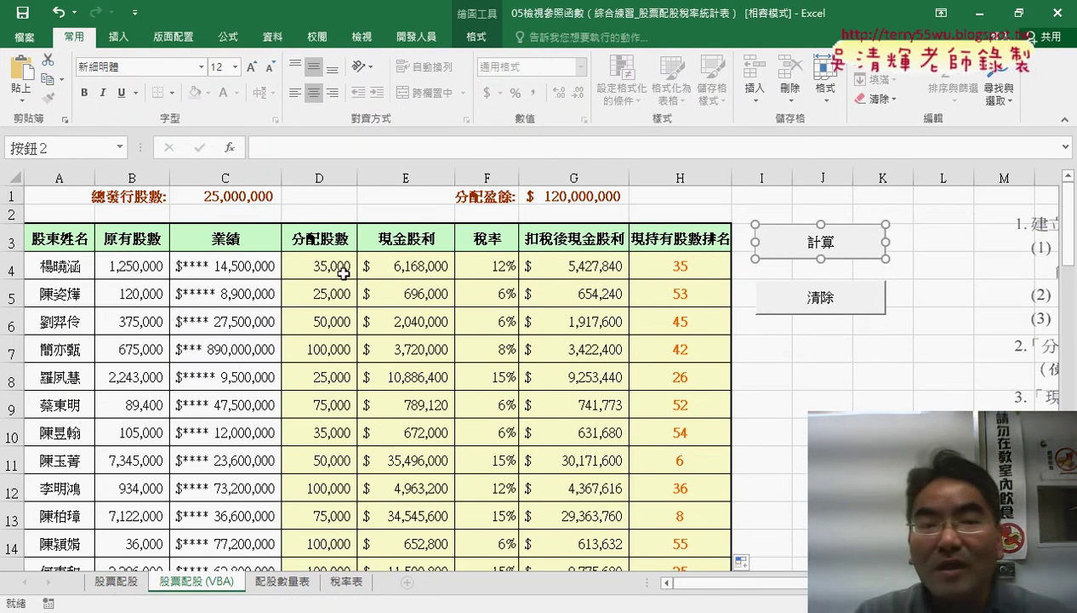
click(320, 273)
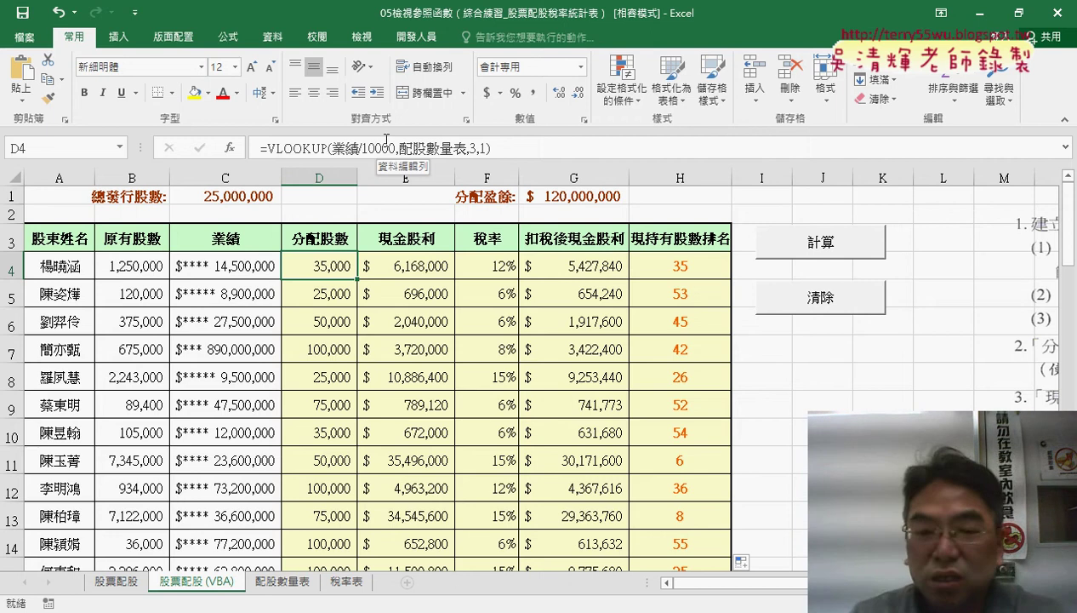
click(824, 300)
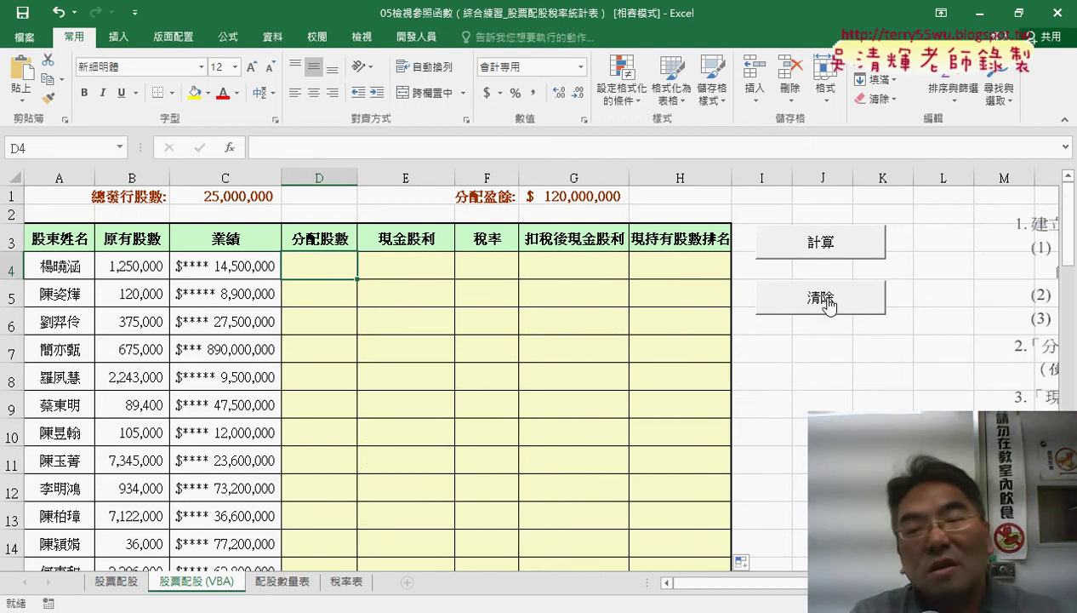
Open the 清除 macro's code and select its For…Next loop.
right_click(827, 299)
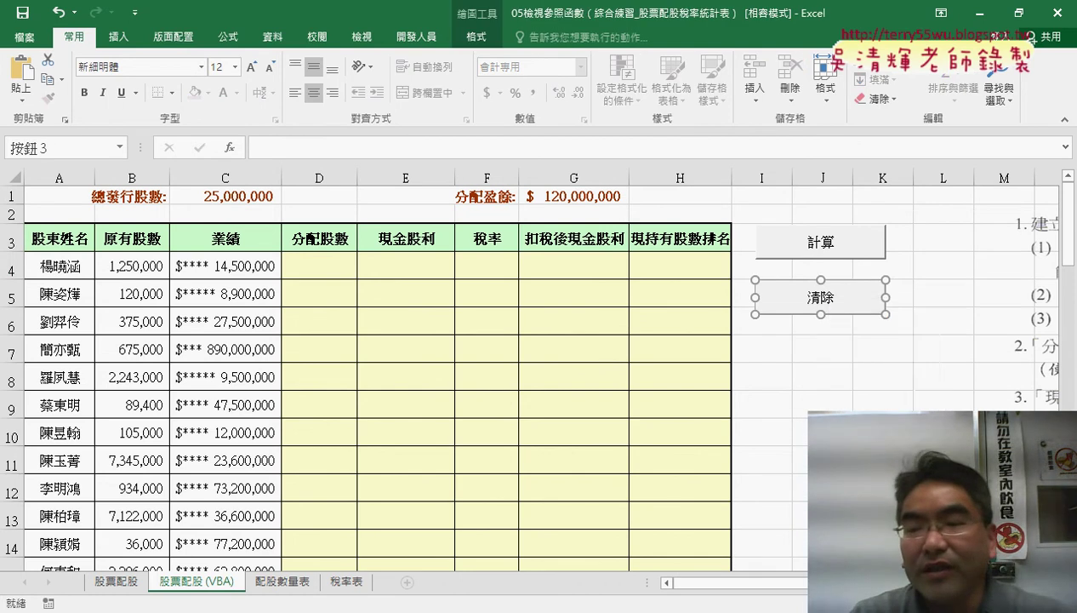
click(876, 429)
click(1022, 306)
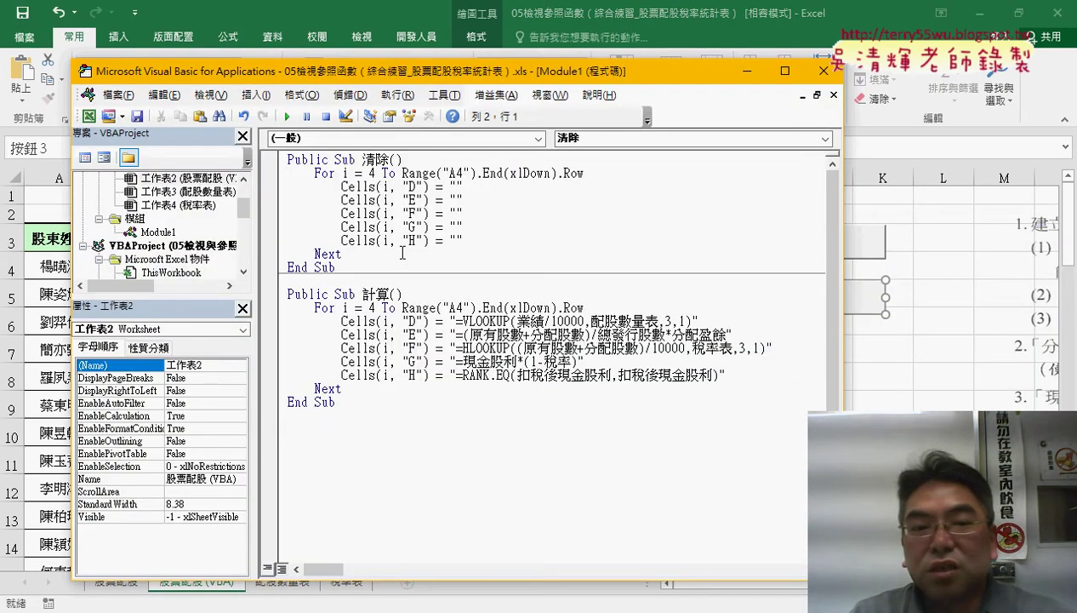
drag(437, 249, 265, 180)
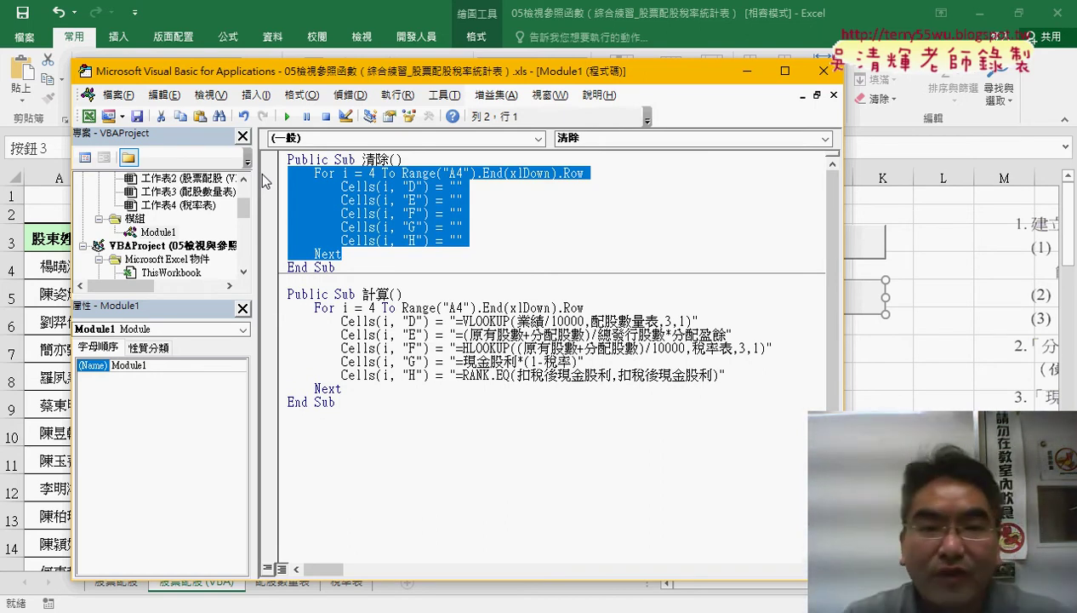
Show and dock the Edit toolbar, then comment out the selected loop.
right_click(352, 119)
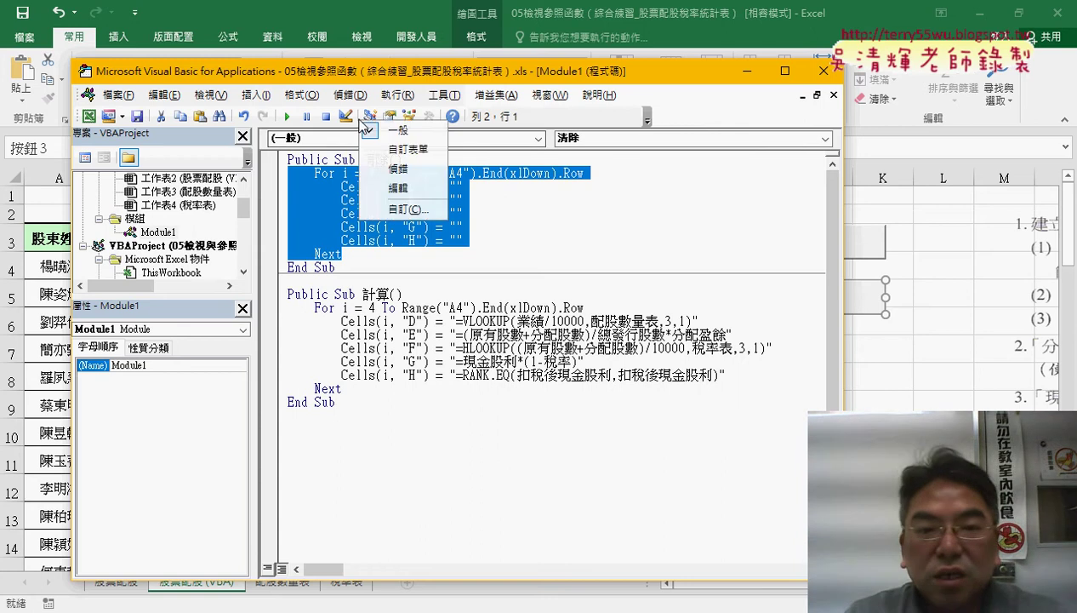
click(389, 189)
drag(171, 154, 246, 137)
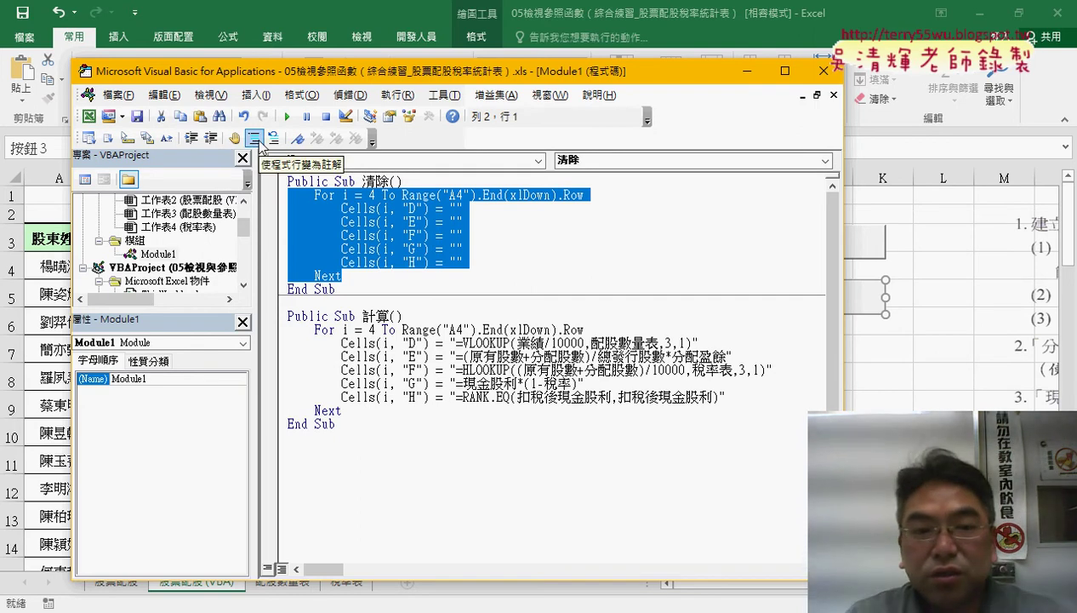
click(254, 138)
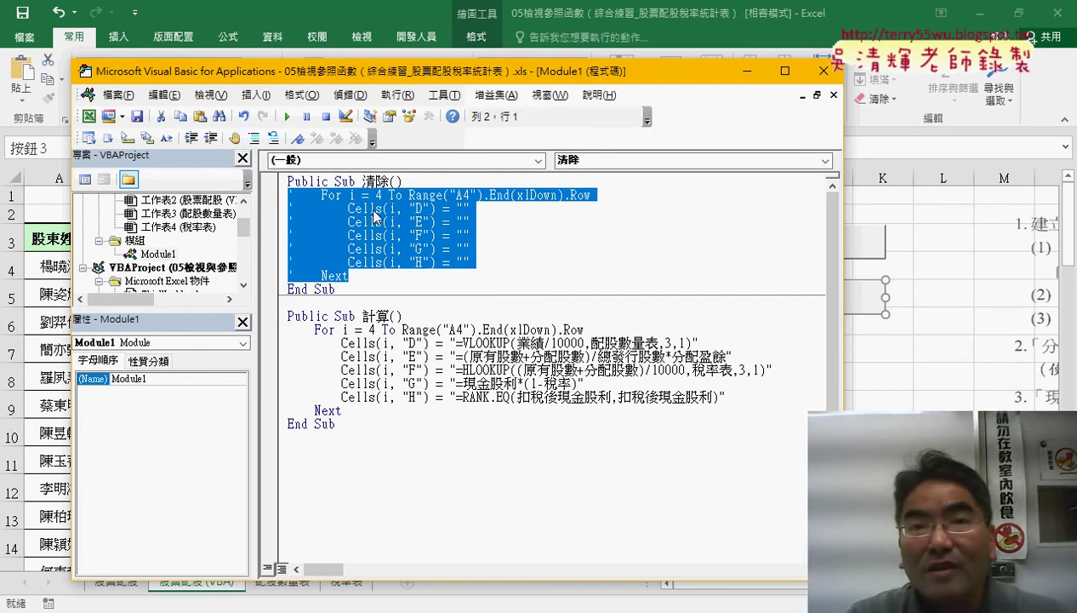
Add an indented blank line after Next.
click(374, 274)
key(Return)
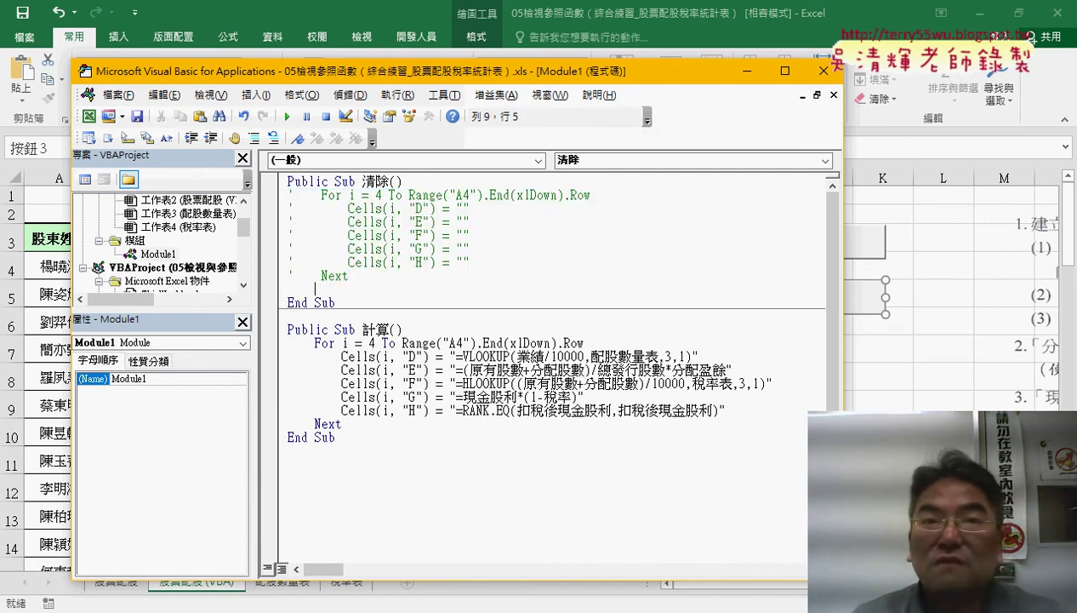
key(Tab)
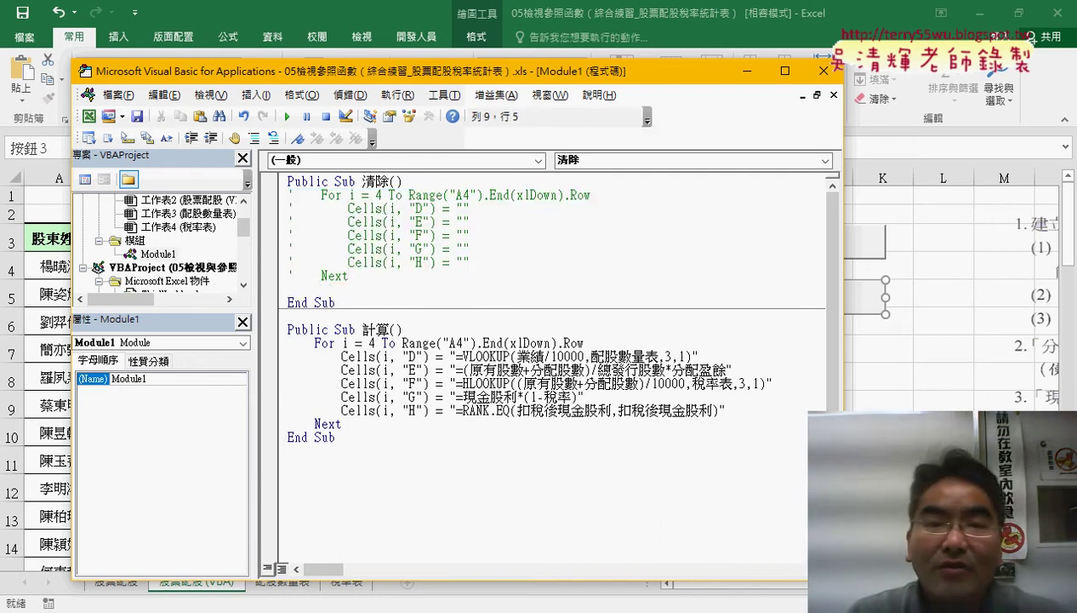
Start a new line reading Range("D4:H" & ) in Sub 清除.
drag(452, 76, 857, 70)
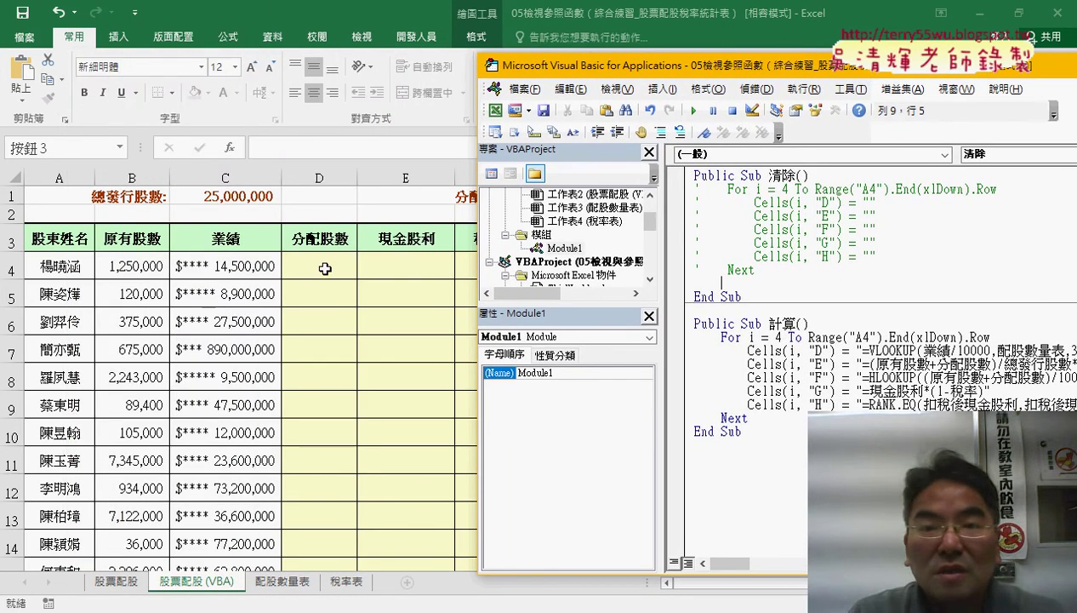
drag(681, 65, 681, 315)
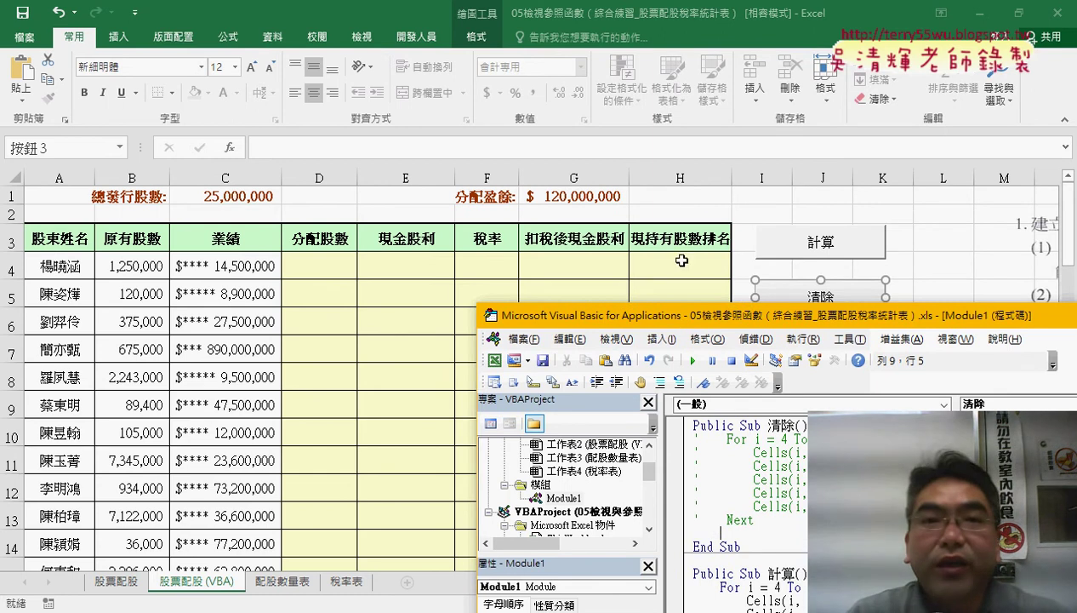
mouse_move(662, 318)
mouse_down()
mouse_move(641, 141)
mouse_move(429, 46)
mouse_up()
text(range)
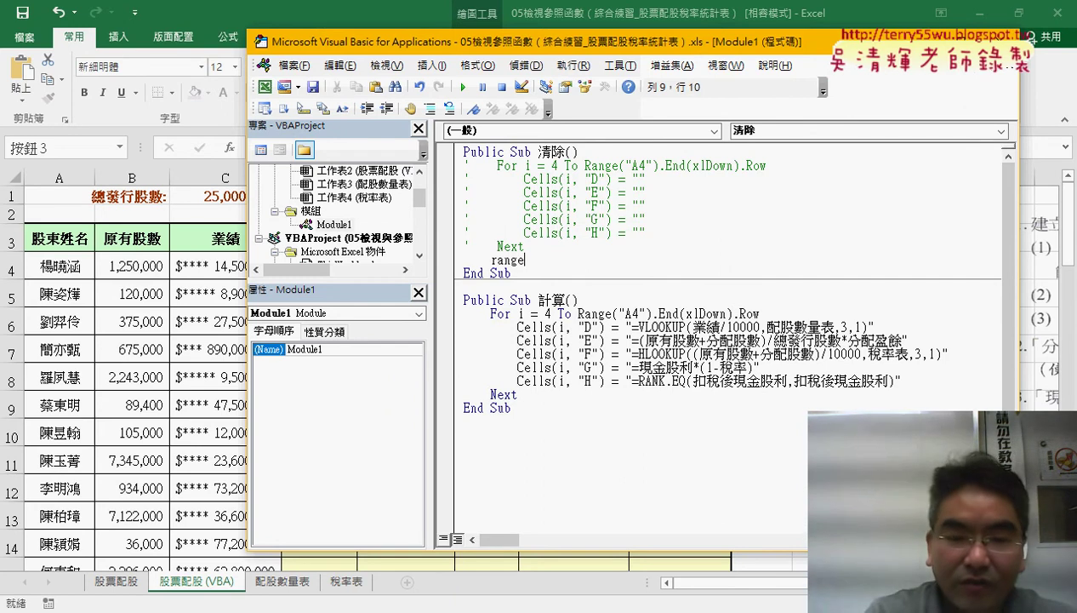
text((")
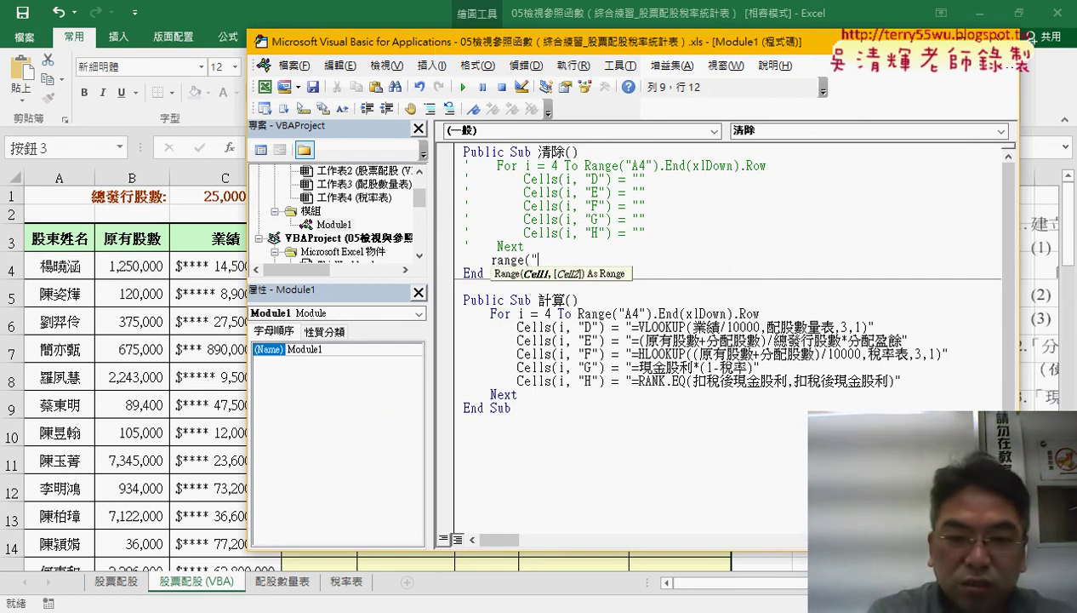
text(D4)
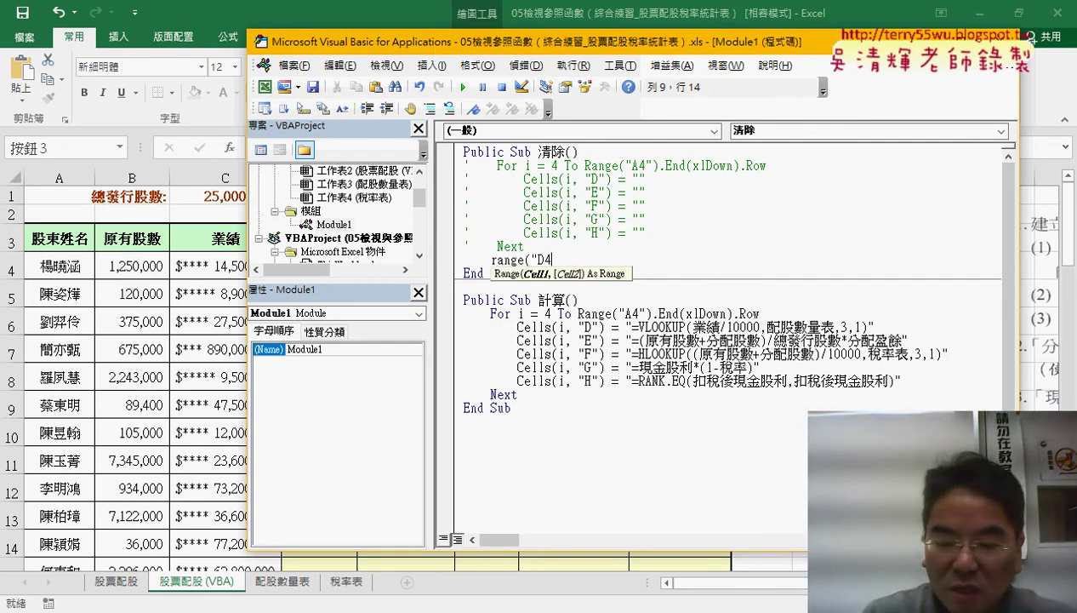
text(:H)
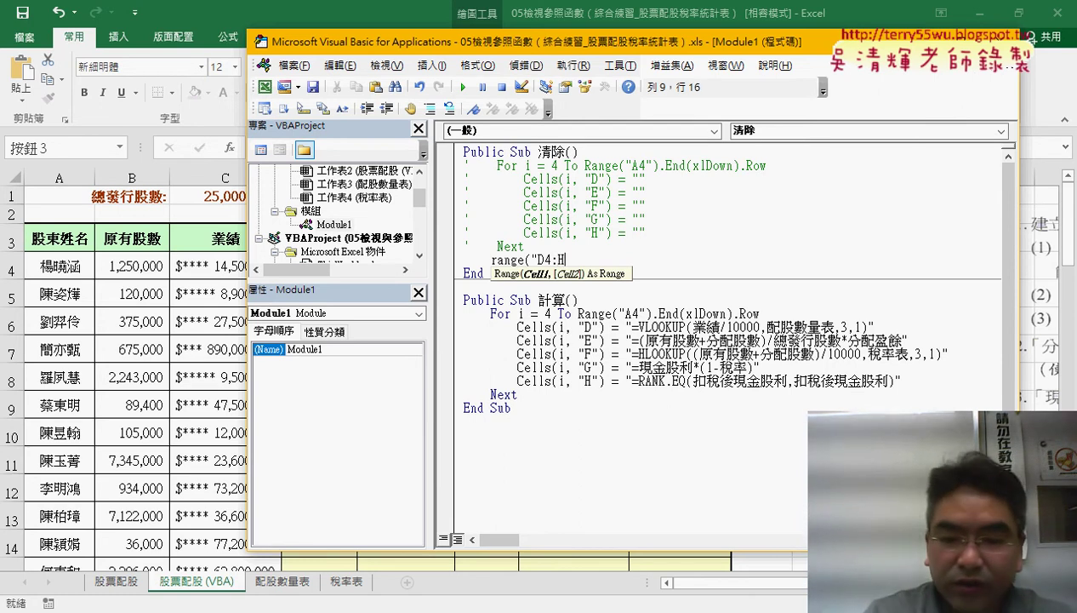
text(")
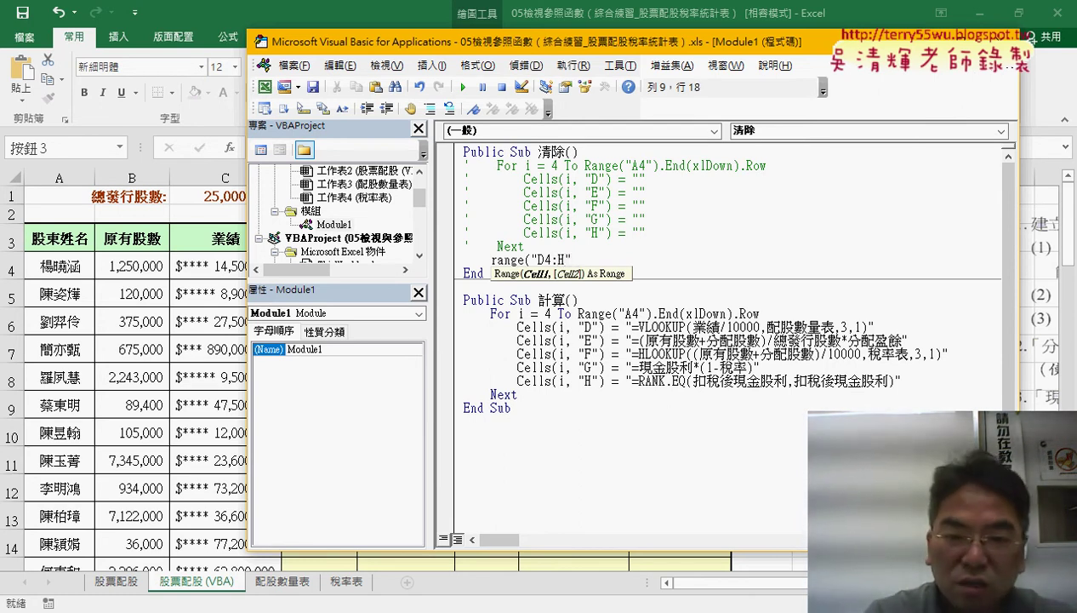
text( & )
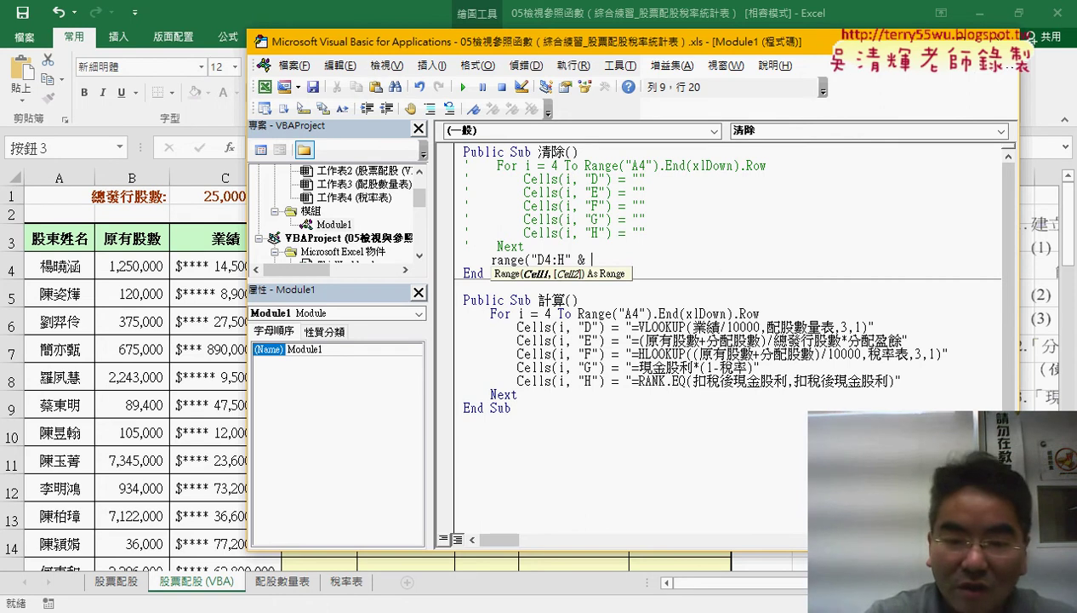
text())
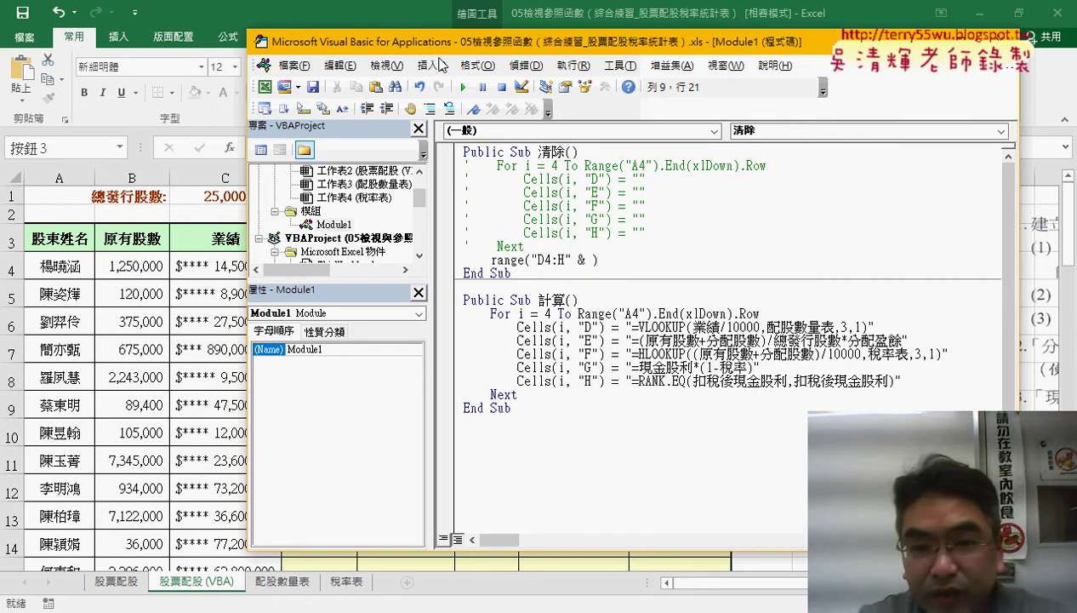
click(603, 190)
key(Return)
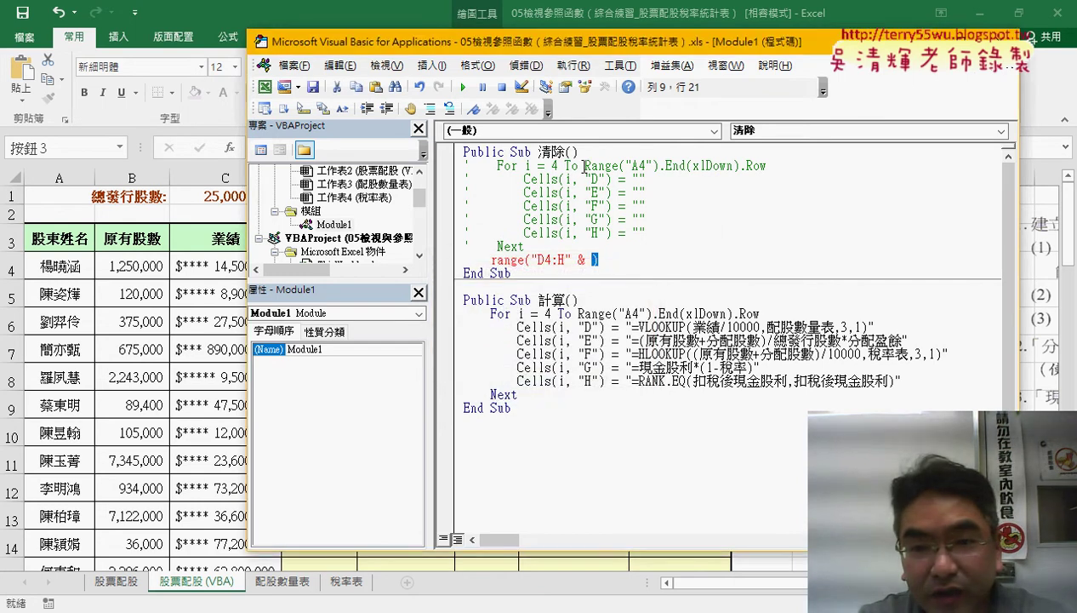
Finish it as Range("D4:H" & Range("A4").End(xlDown).Row).ClearContents, reusing the For line's last-row expression.
drag(584, 166, 766, 166)
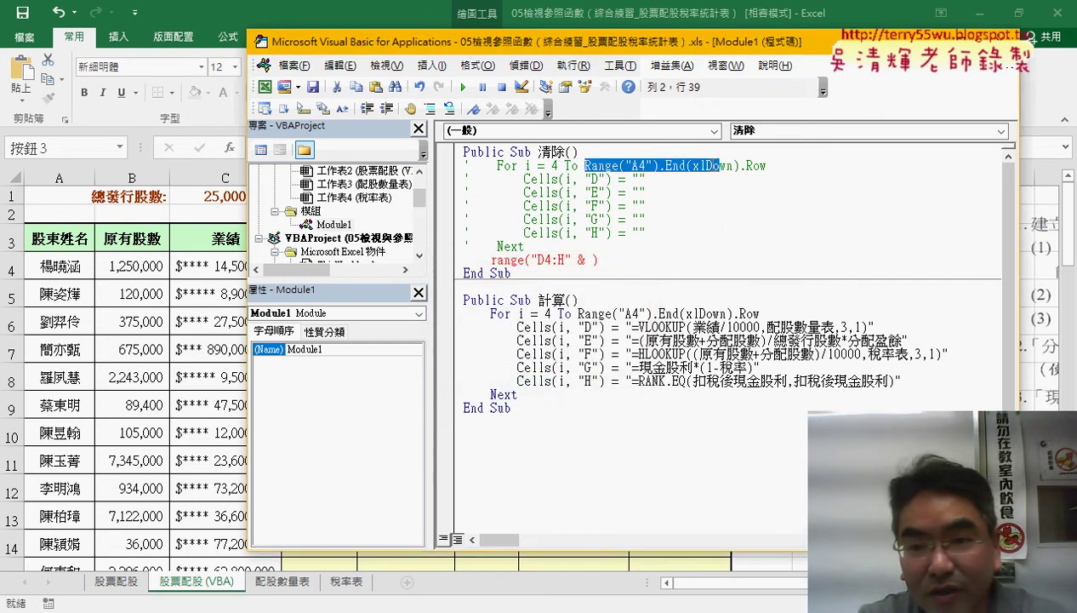
key(ctrl+c)
click(592, 259)
key(ctrl+v)
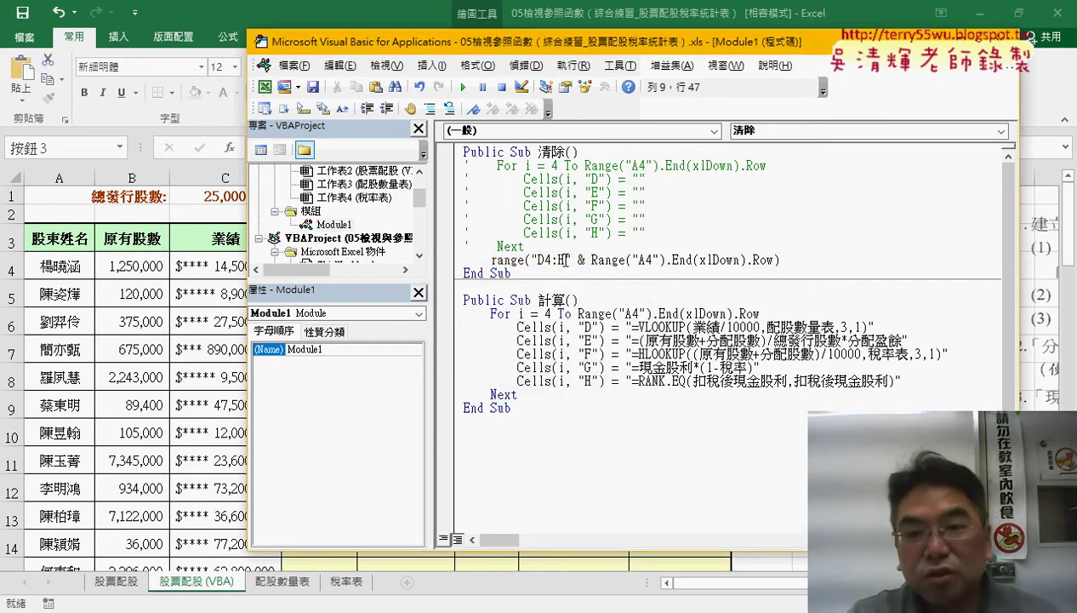
text())
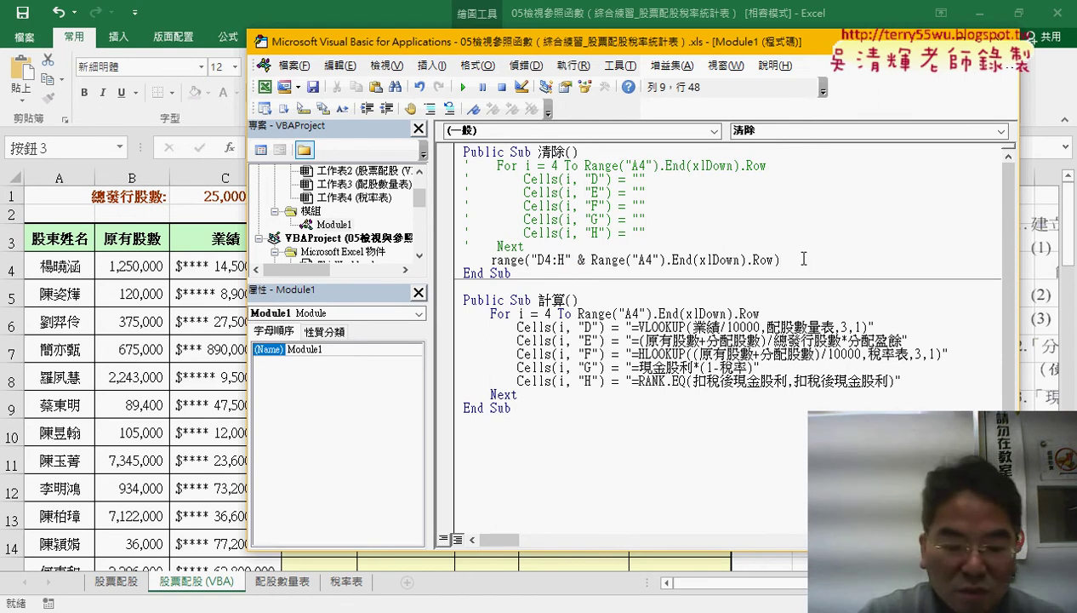
text(.c)
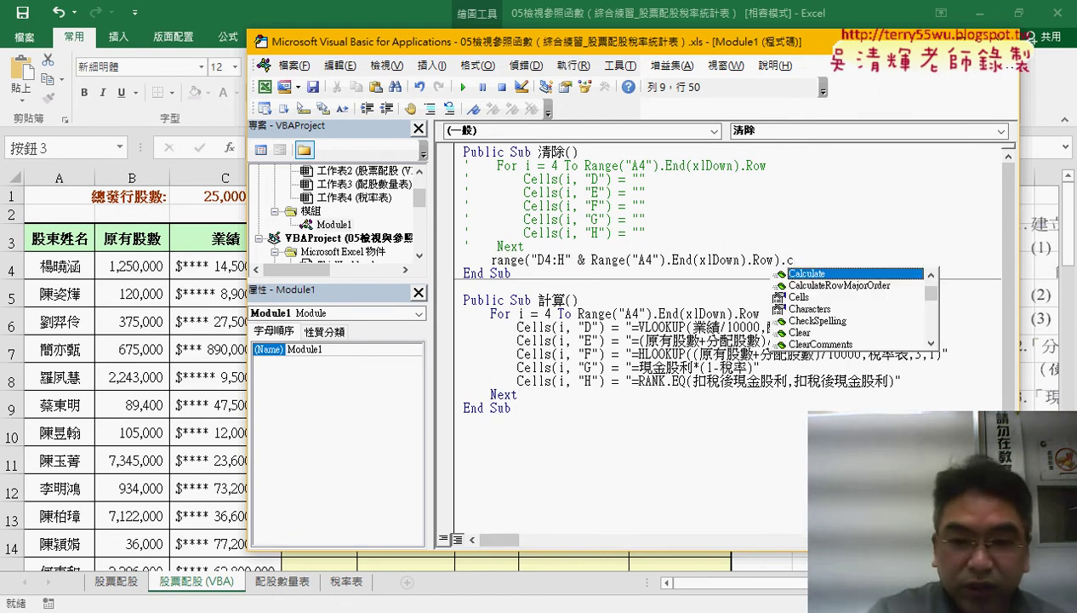
text(l)
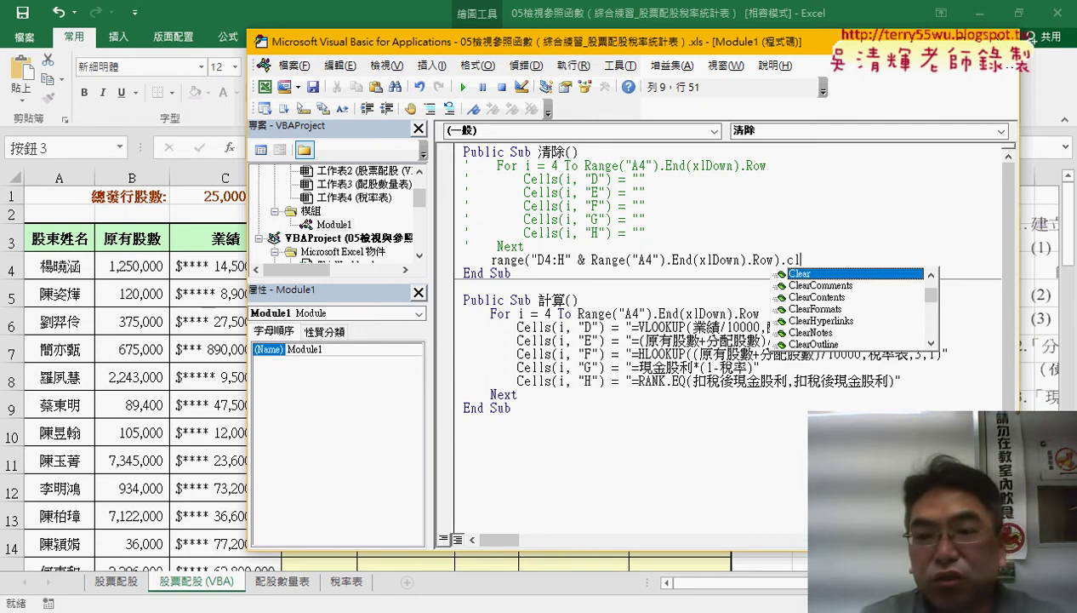
key(Down)
key(Down)
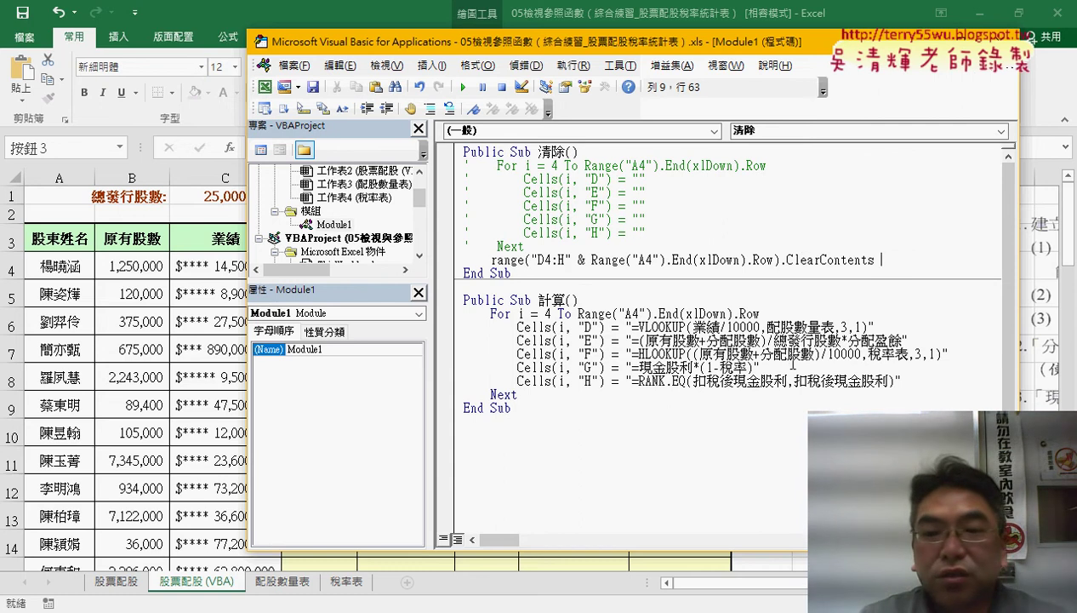
click(753, 360)
click(890, 261)
drag(891, 261, 491, 263)
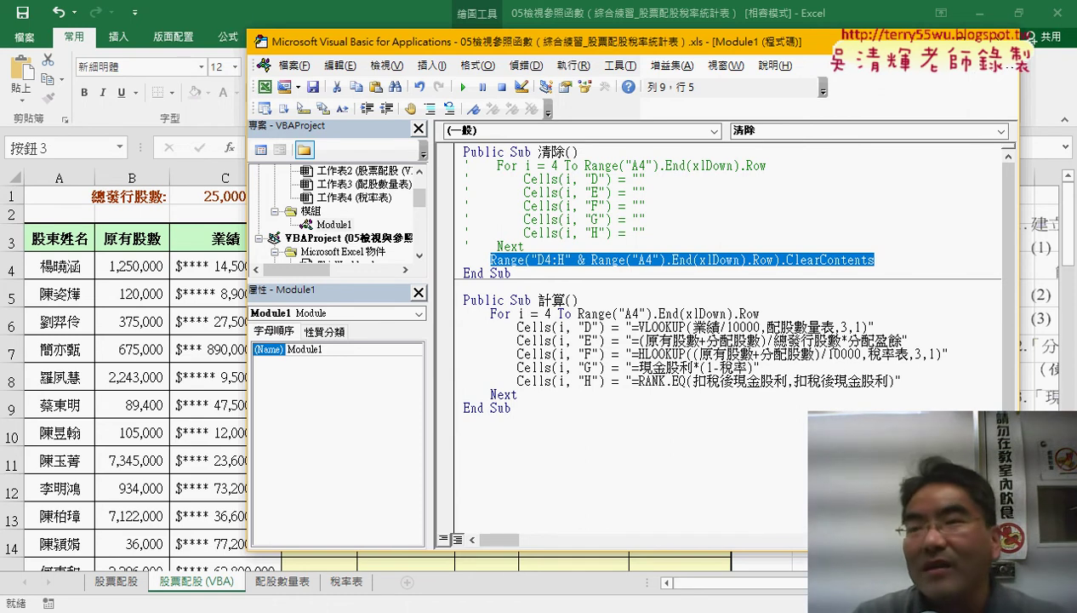
Close the code editor and test the 計算 and 清除 buttons twice each.
click(914, 38)
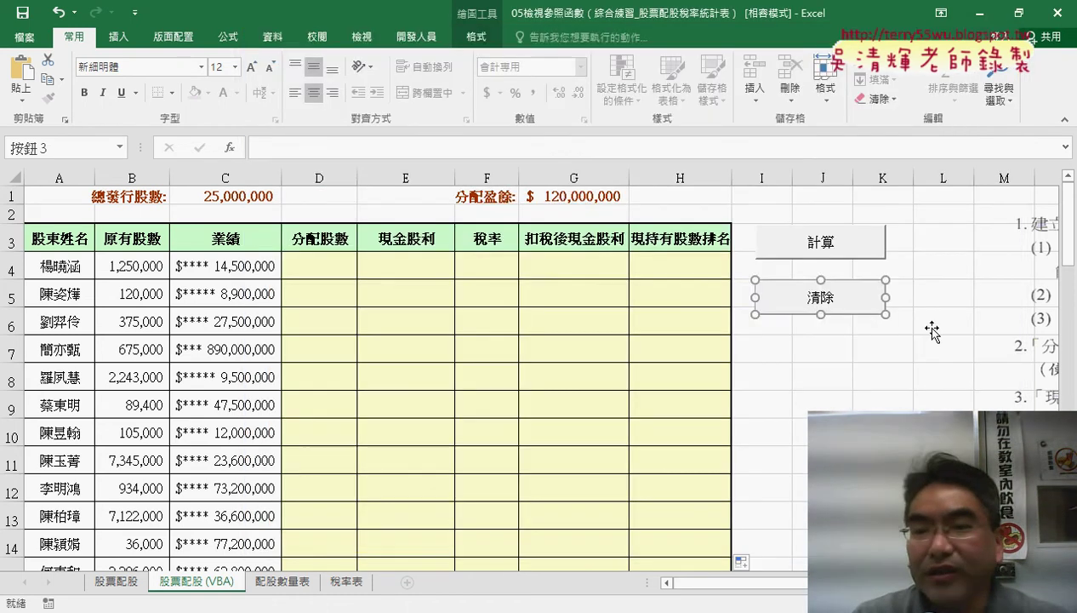
click(822, 242)
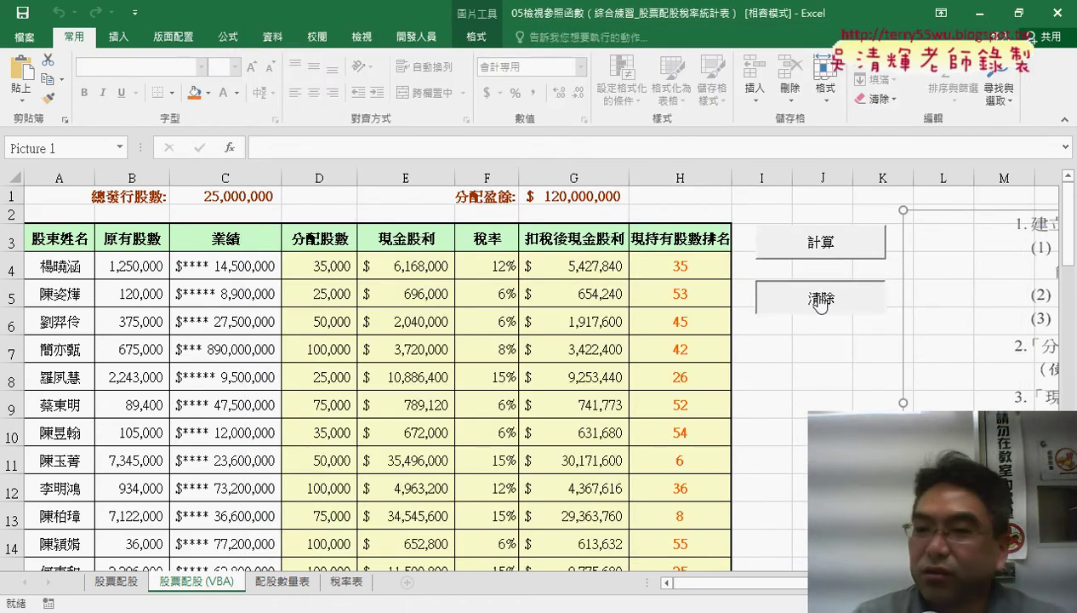
click(820, 298)
click(818, 251)
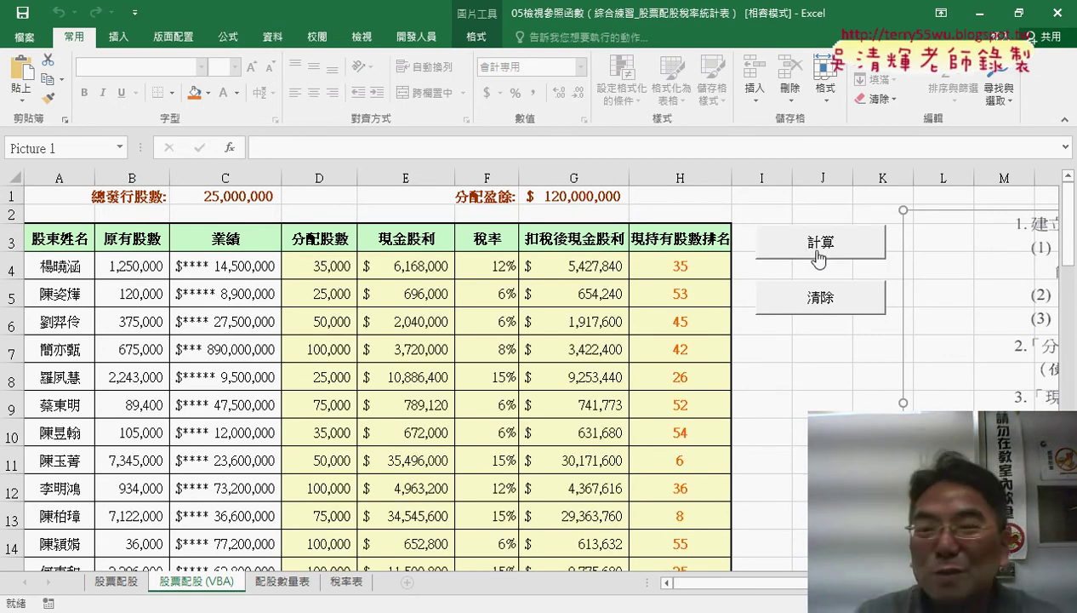
click(818, 298)
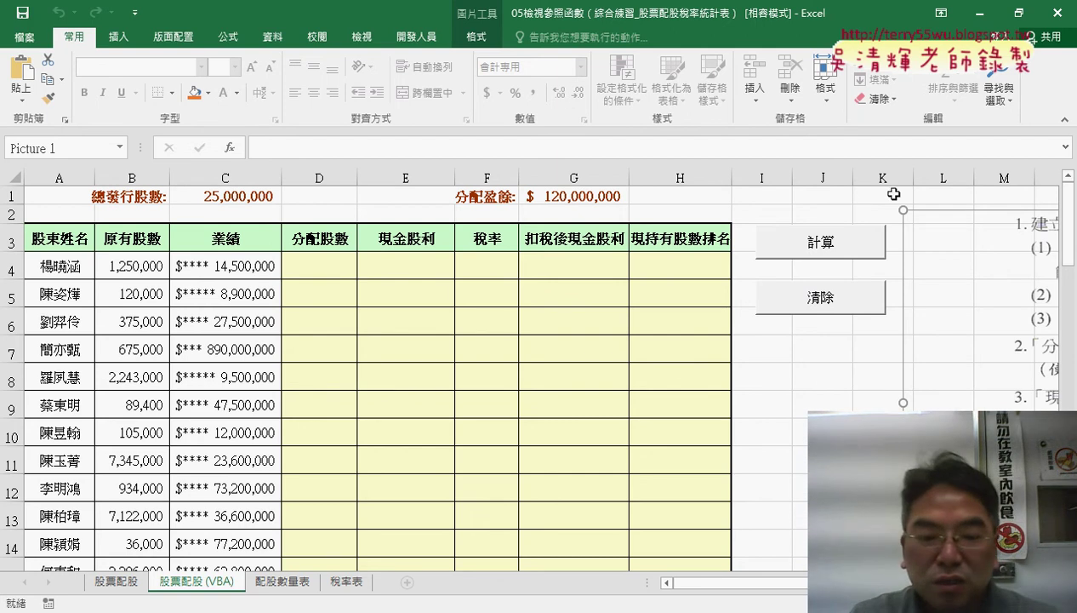
Go to the Google Drive course folder and open the 05檢視與參照函數練習程式碼 document.
mouse_move(268, 612)
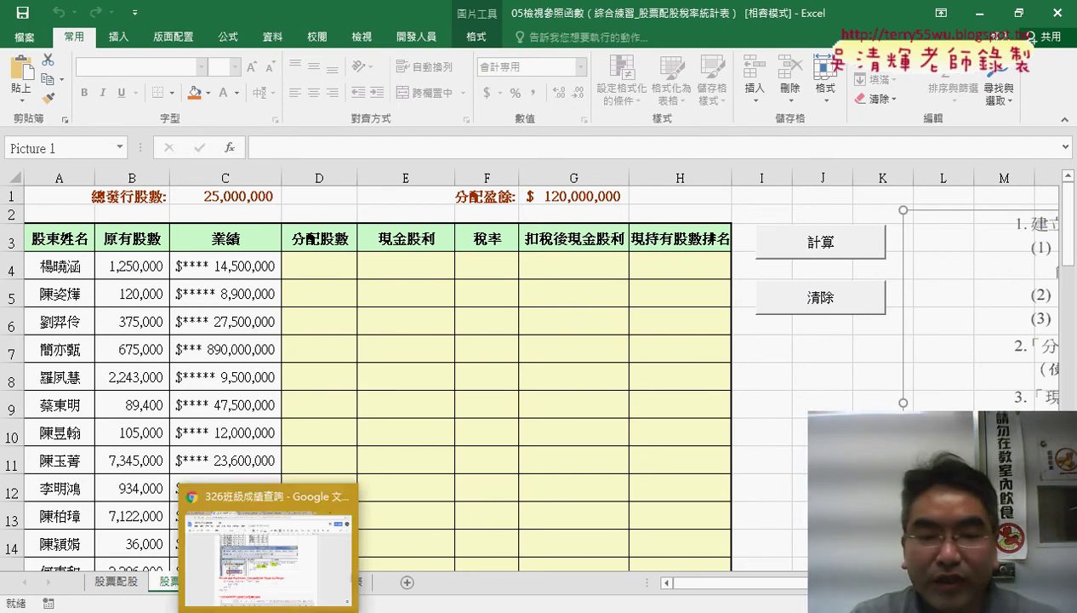
click(277, 587)
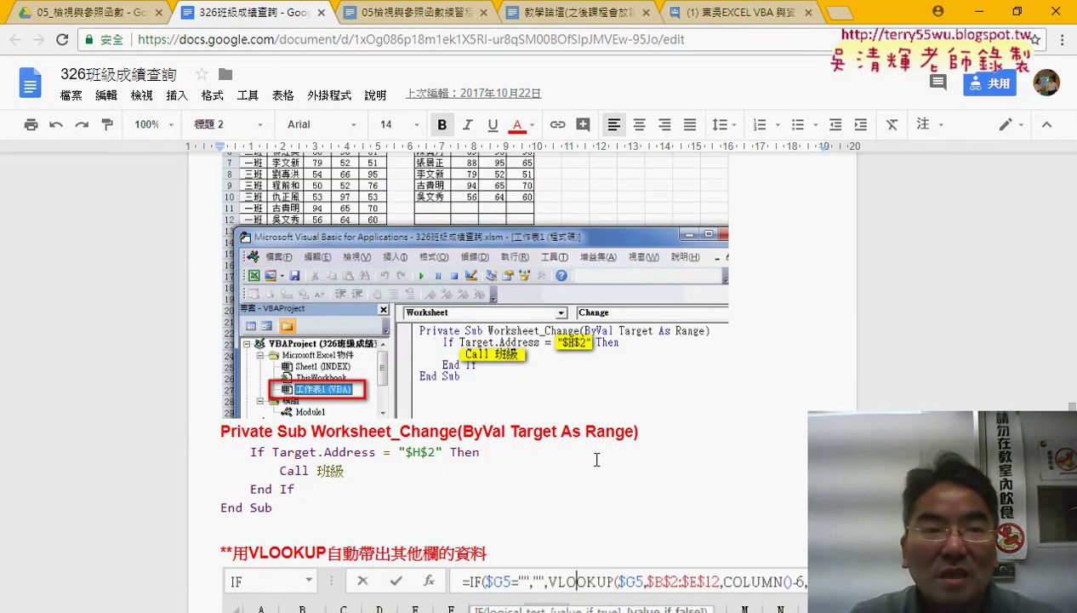
click(94, 18)
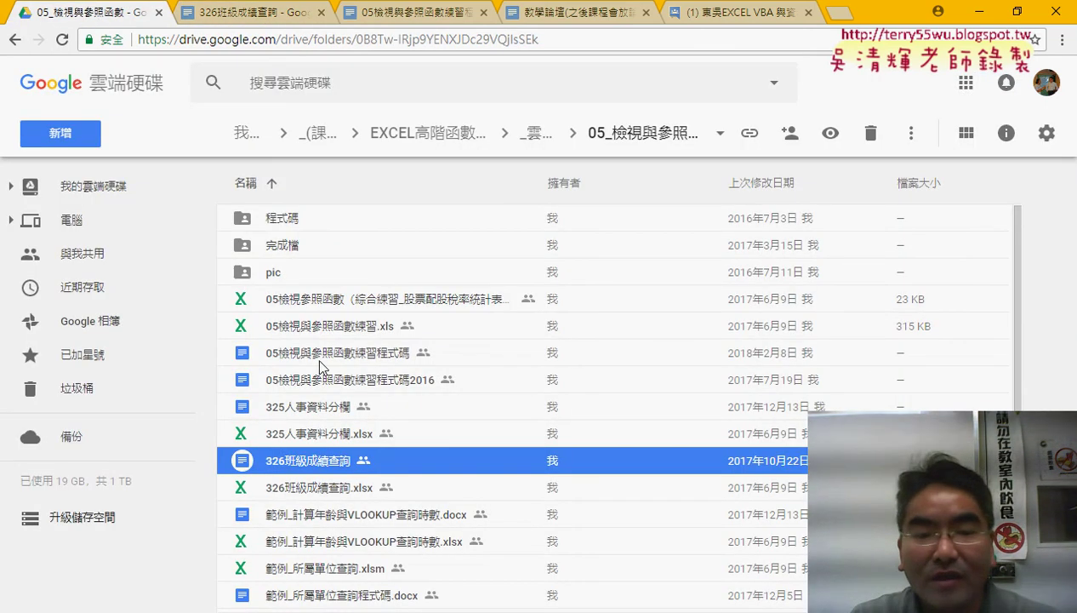
click(366, 358)
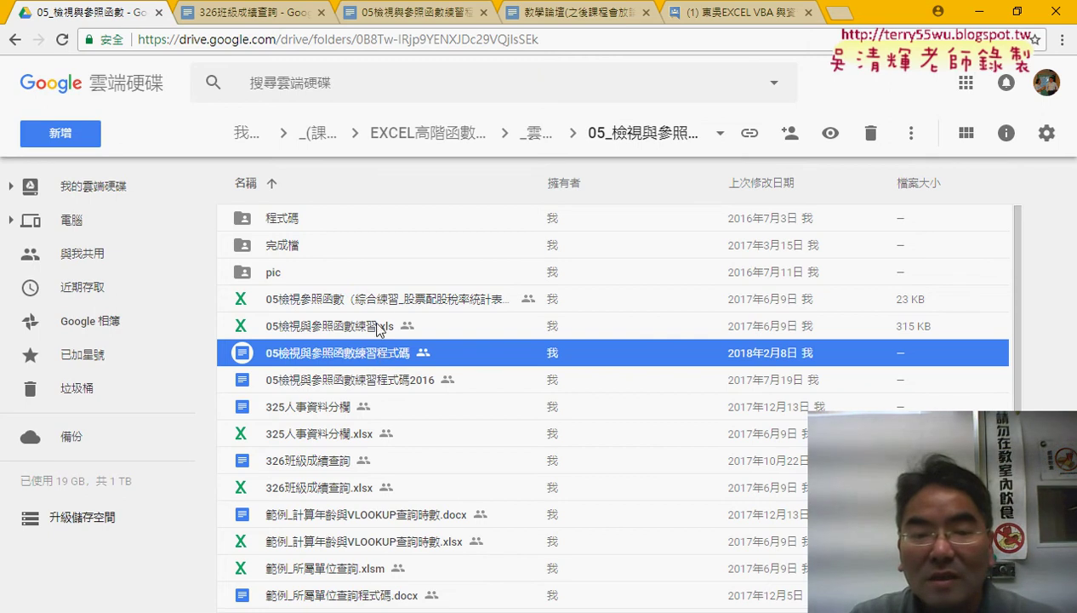
double_click(375, 352)
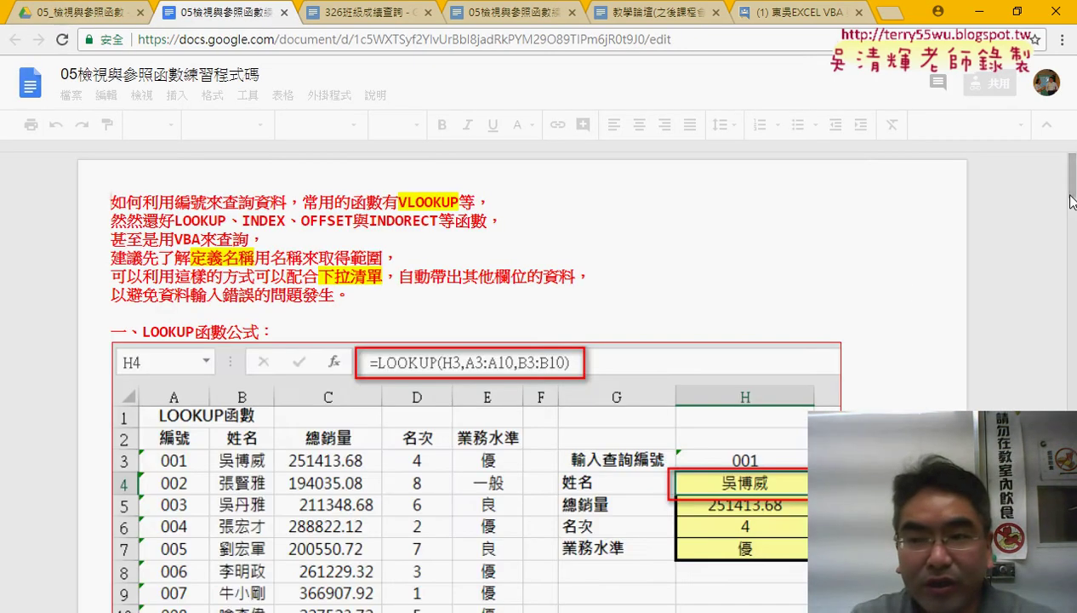
Scroll the notes document and highlight the 綜合練習2 heading.
drag(1072, 206, 1074, 422)
drag(1073, 352, 1073, 414)
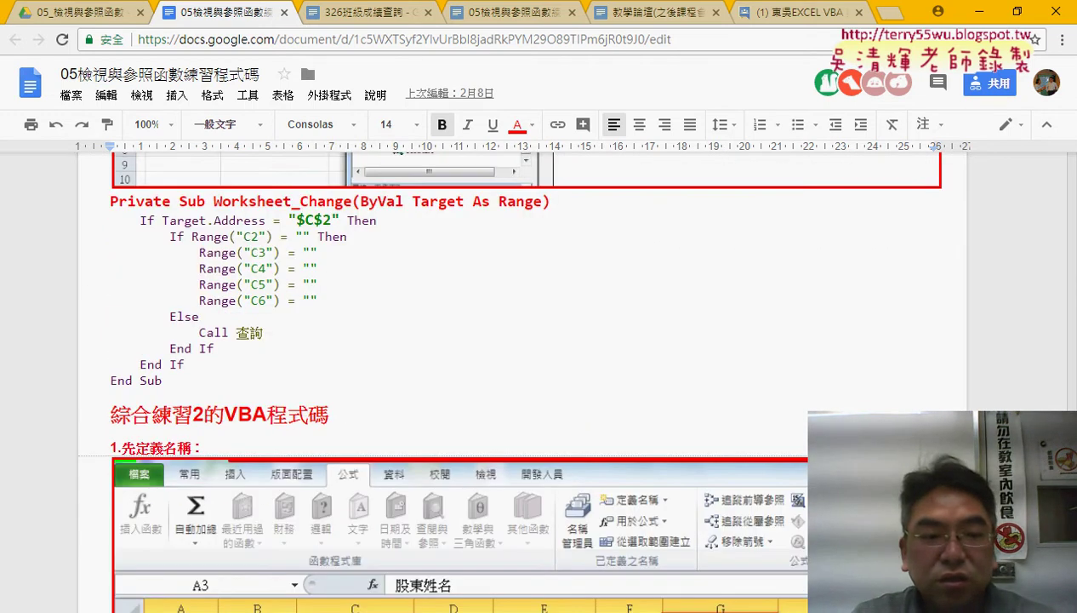
scroll(117, 227, down, 5)
drag(111, 220, 256, 228)
Scroll down to the 清除 and 計算 subroutines and select the " & i & " part of the VLOOKUP line.
scroll(527, 272, down, 2)
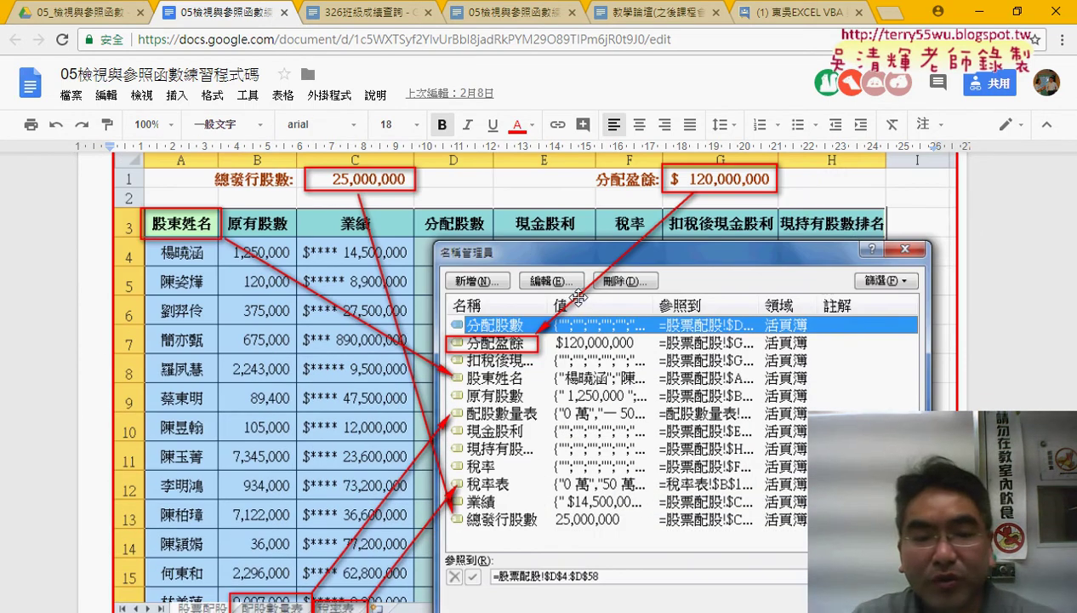
scroll(528, 272, down, 1)
scroll(557, 311, down, 1)
scroll(558, 310, down, 3)
scroll(559, 310, down, 2)
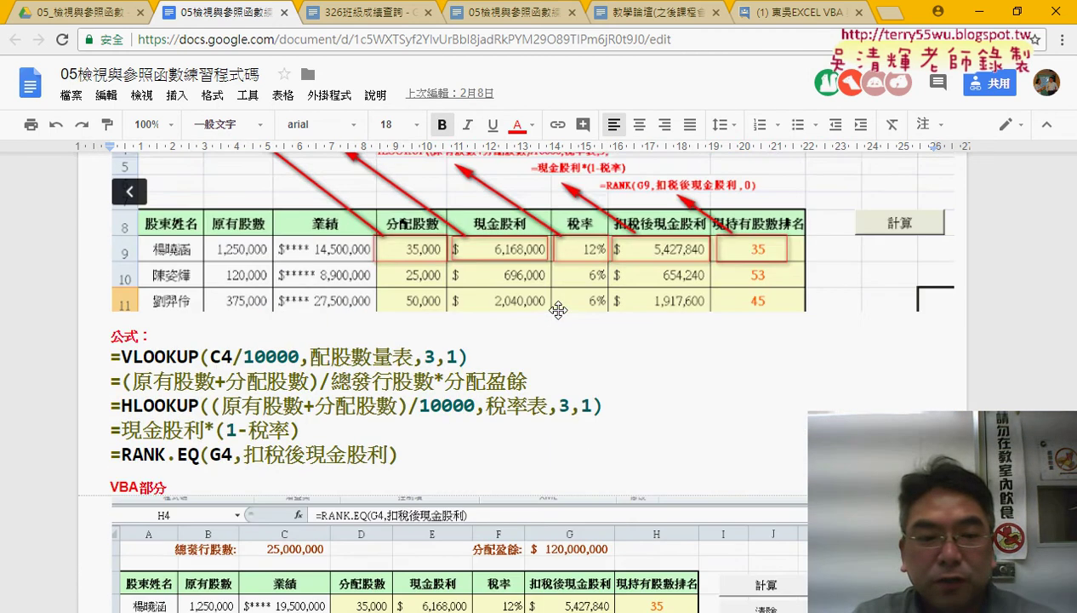
scroll(559, 310, down, 4)
scroll(559, 309, down, 2)
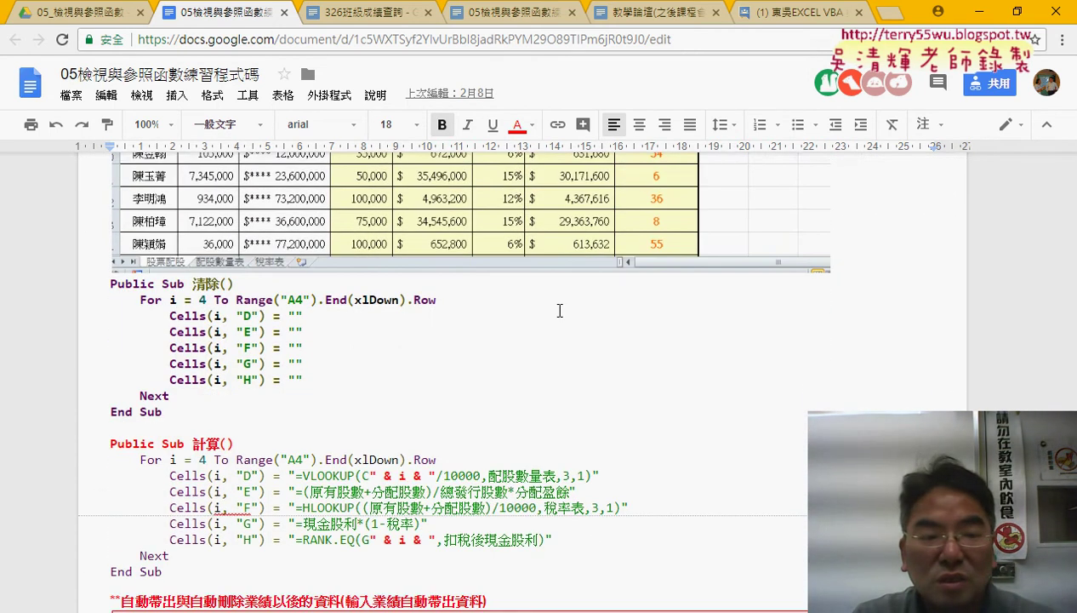
scroll(559, 310, down, 1)
click(180, 271)
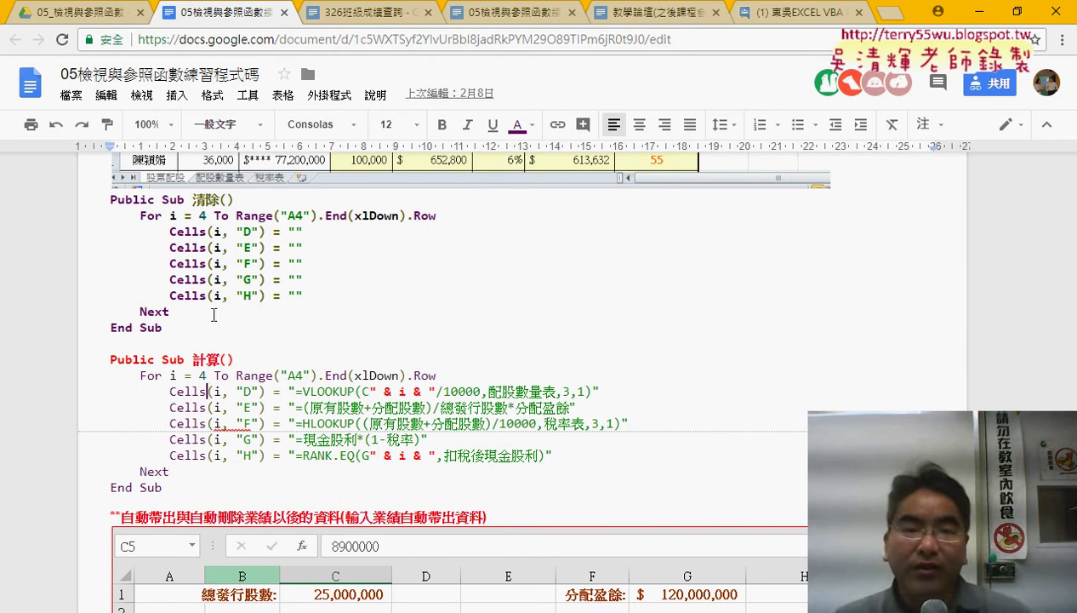
click(217, 295)
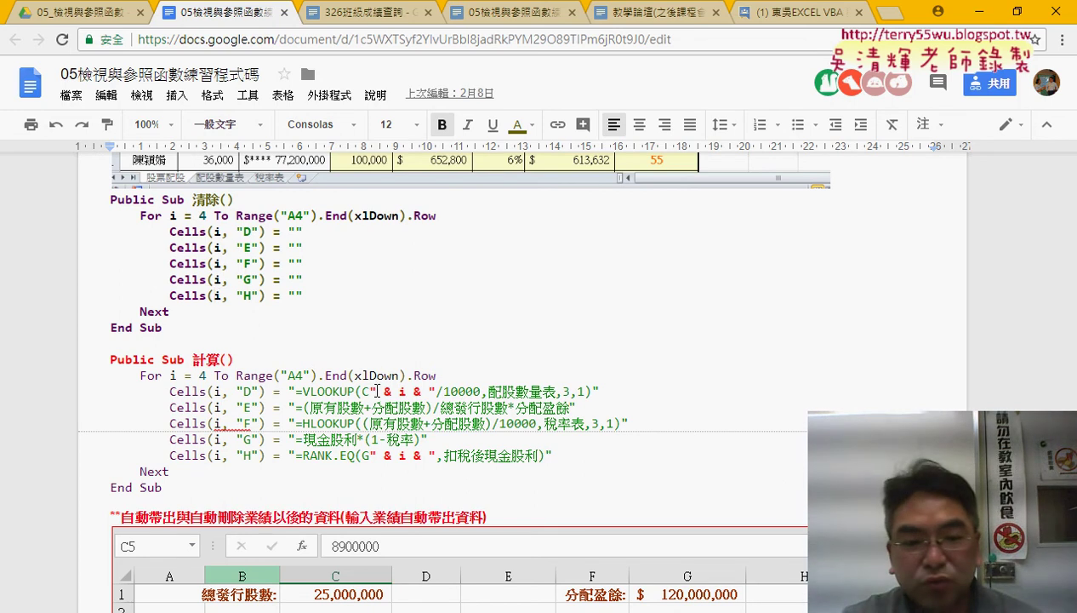
drag(371, 391, 437, 392)
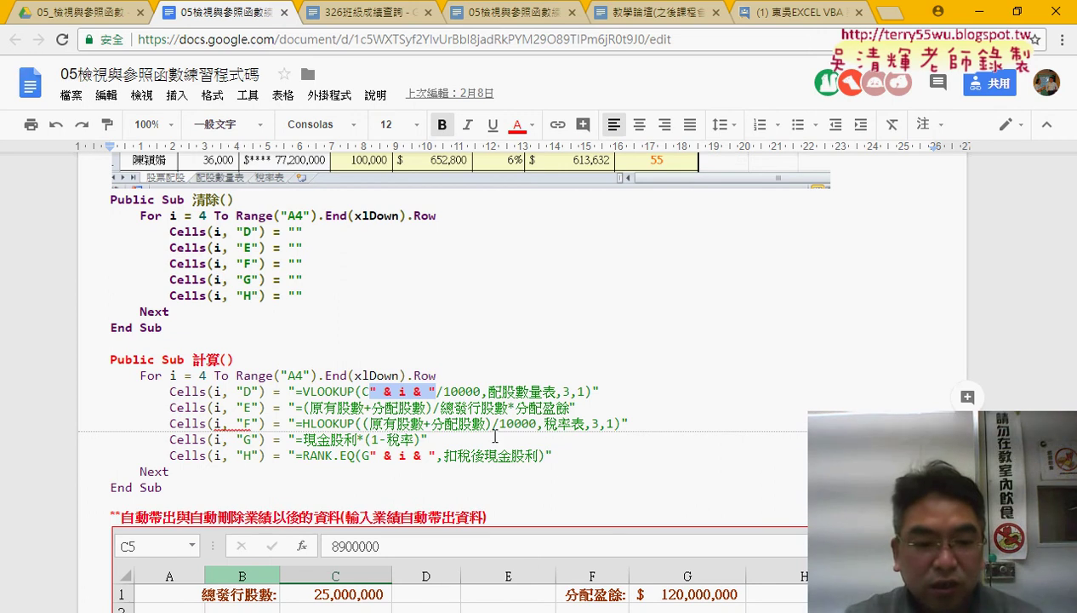
Open the 325人事資料分欄 workbook from the 05檢視參照函數 folder and deselect its table.
mouse_move(226, 611)
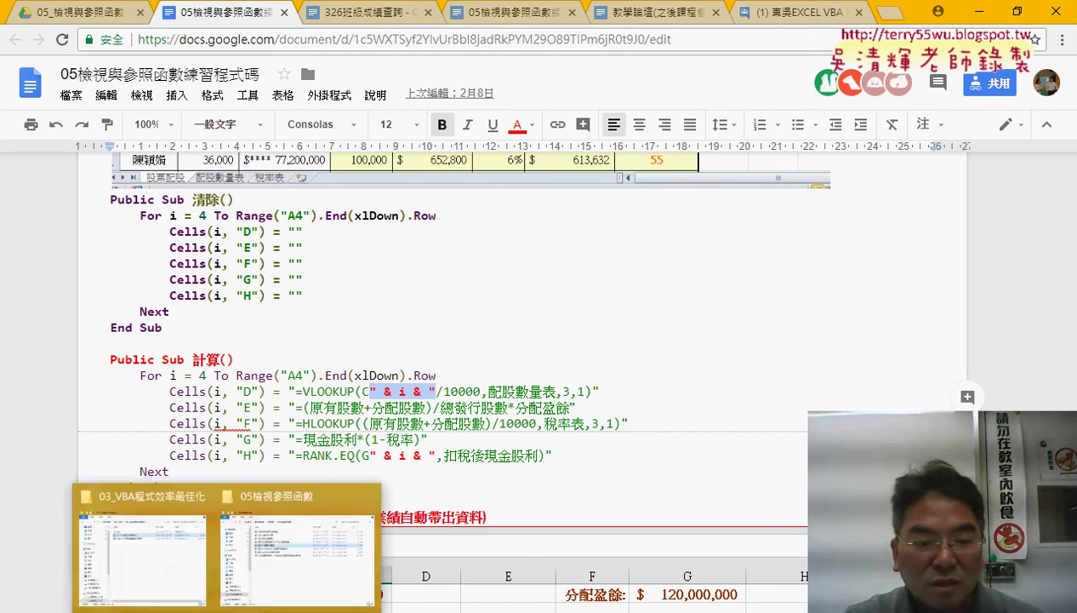
click(291, 561)
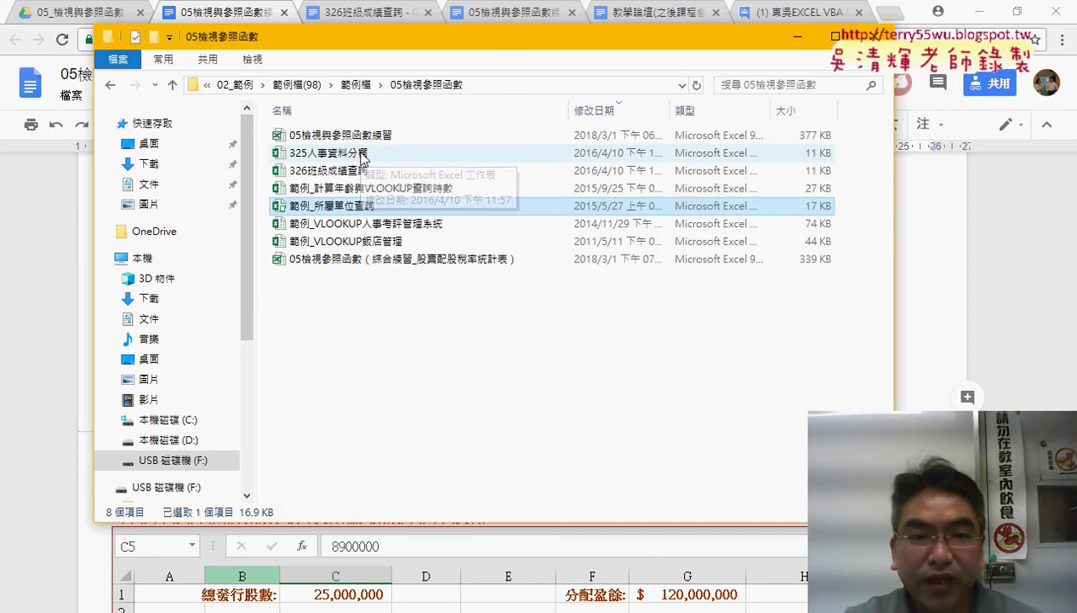
double_click(362, 156)
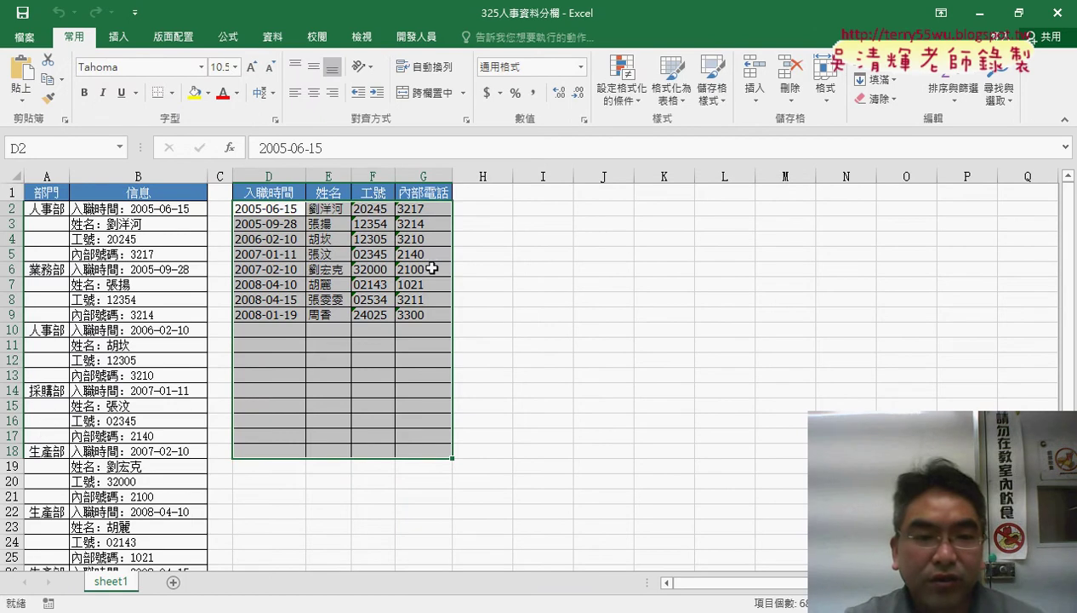
click(565, 326)
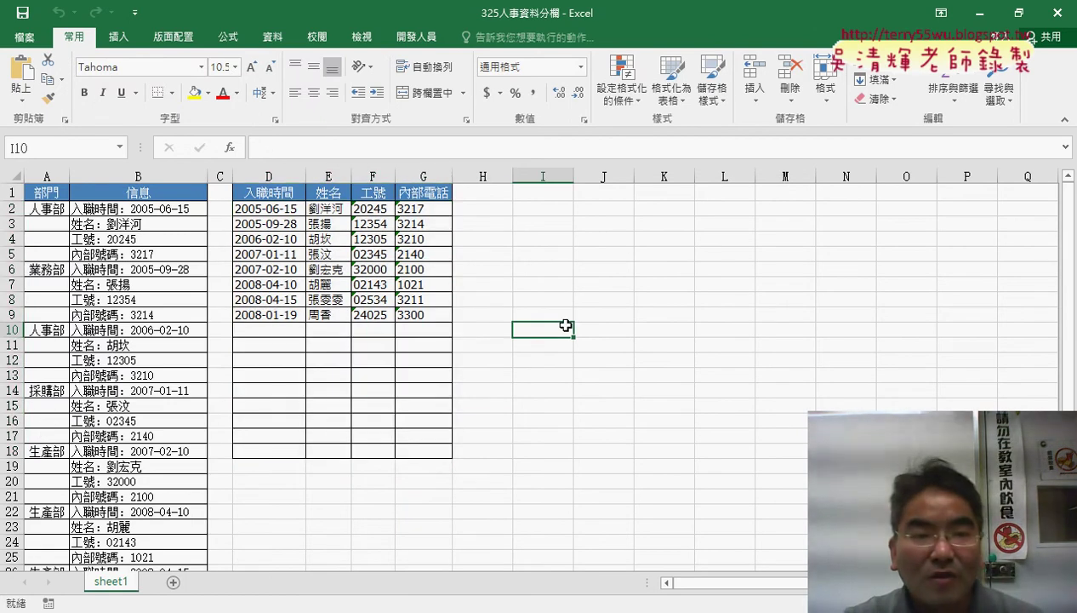
drag(277, 209, 404, 316)
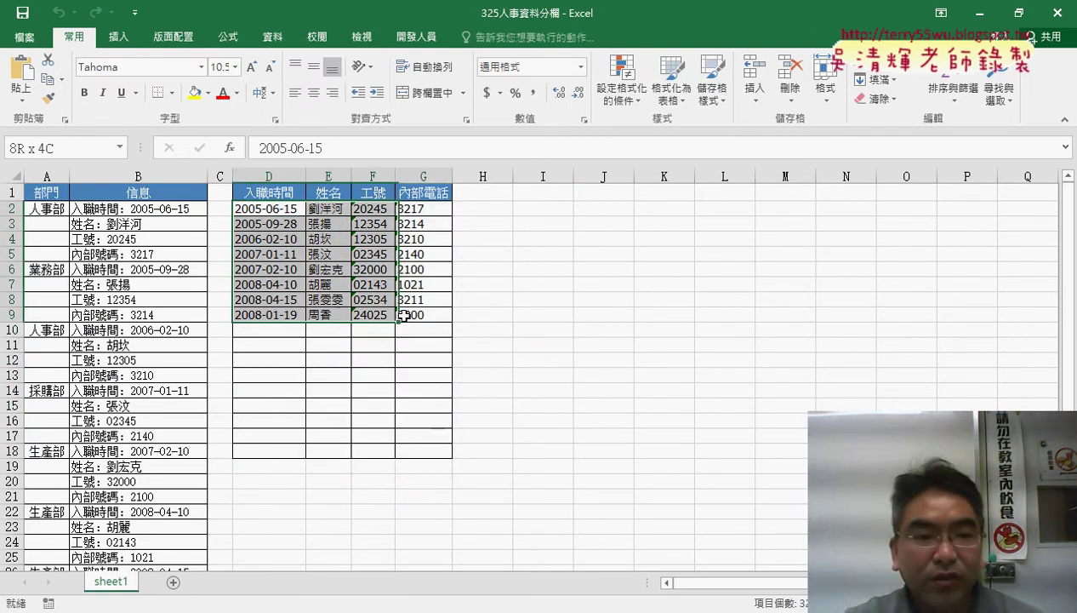
click(138, 177)
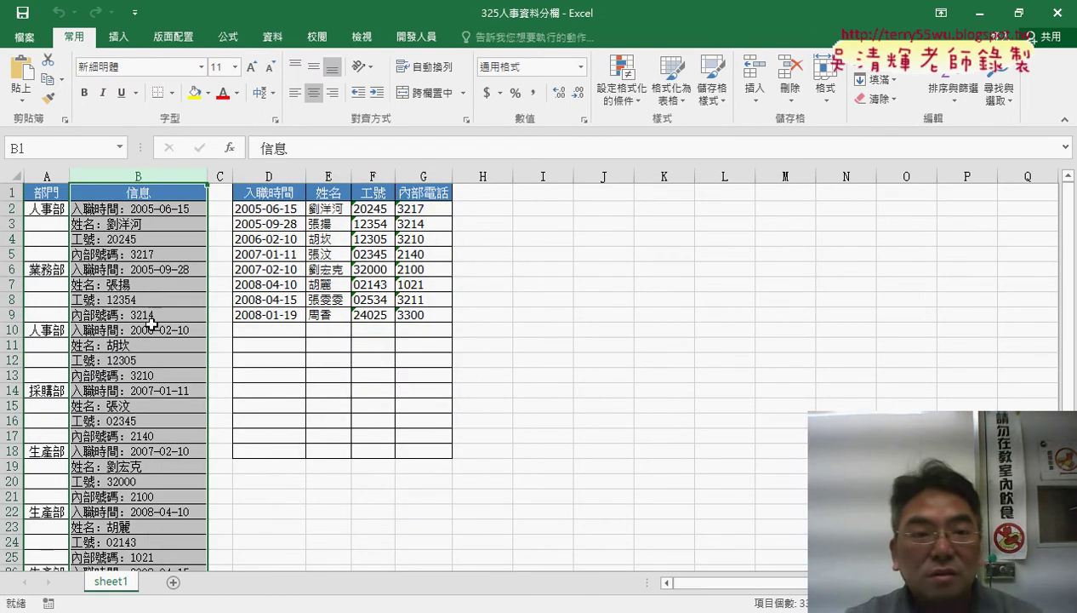
click(138, 208)
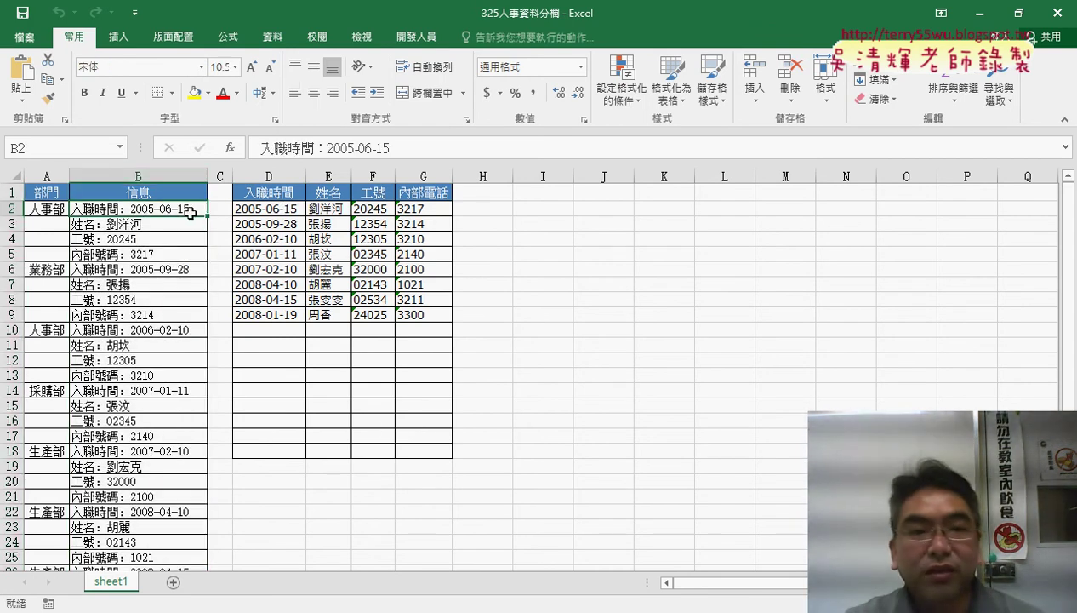
click(147, 176)
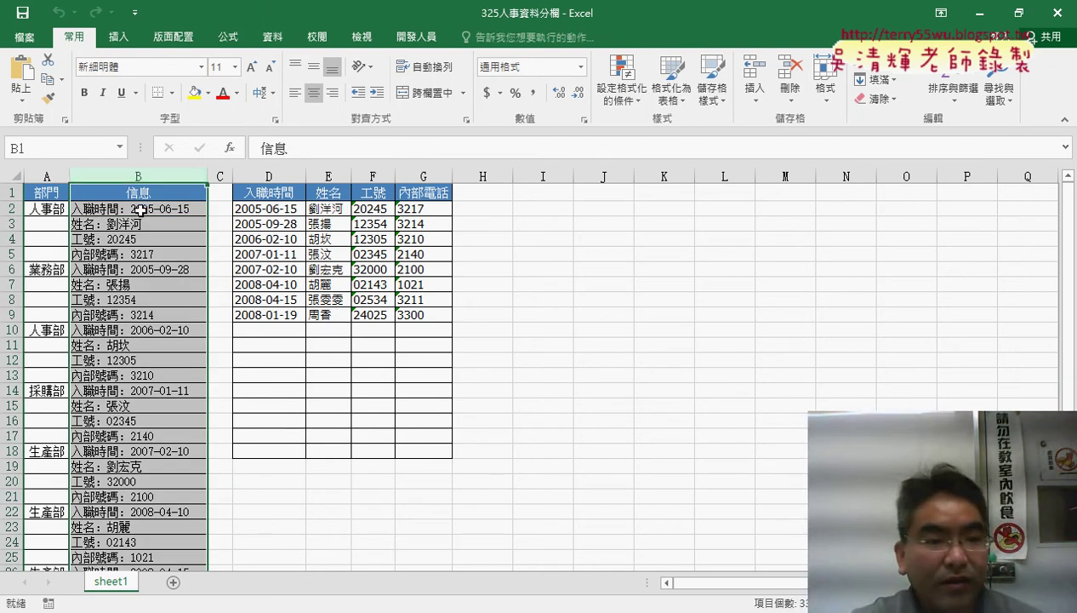
click(138, 209)
click(135, 224)
click(135, 239)
click(138, 254)
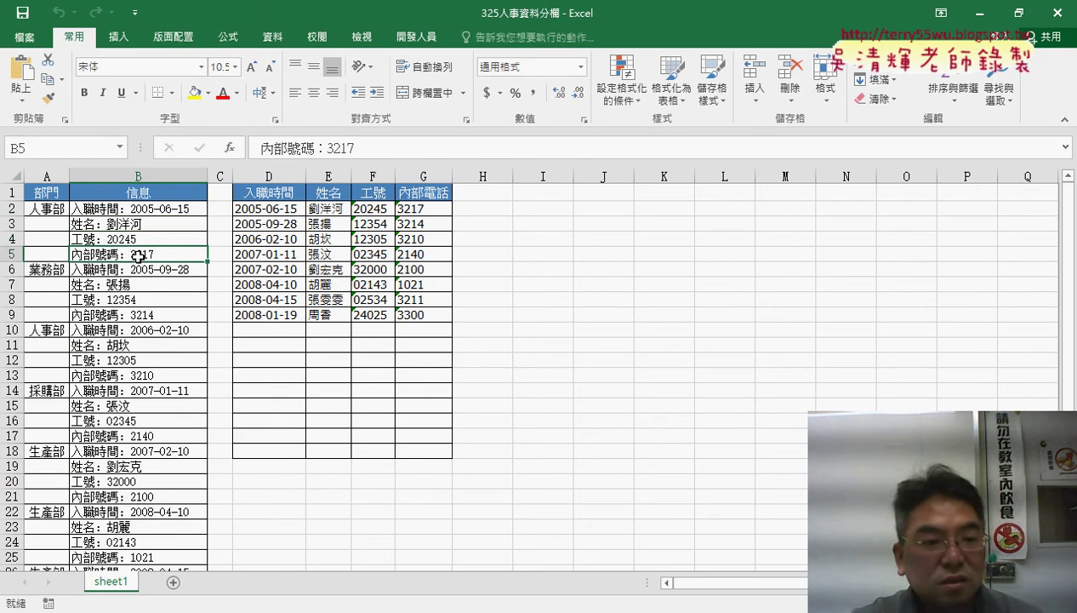
click(139, 269)
click(143, 284)
click(143, 301)
click(143, 315)
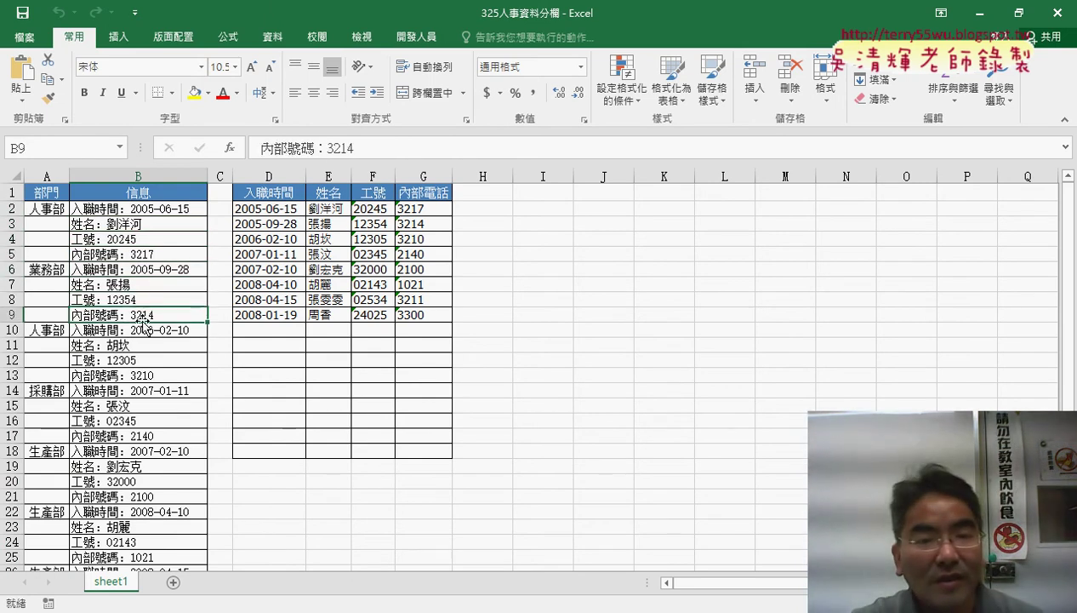
click(280, 209)
click(327, 208)
click(374, 208)
click(417, 213)
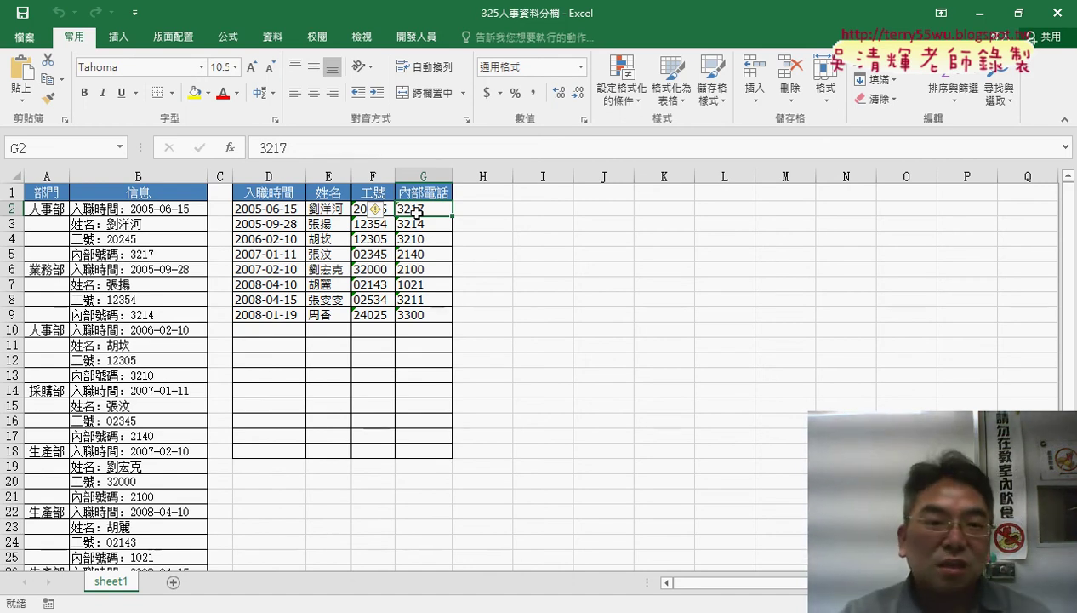
Clear the split 入職時間, 姓名, 工號 and 內部電話 values in D2:G9.
drag(286, 208, 418, 318)
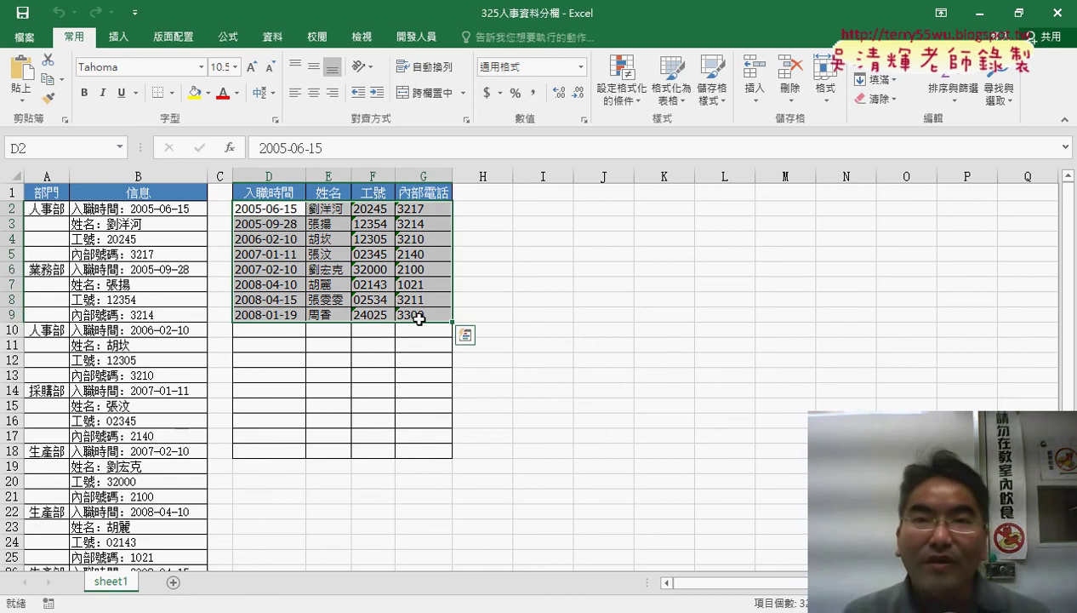
key(Delete)
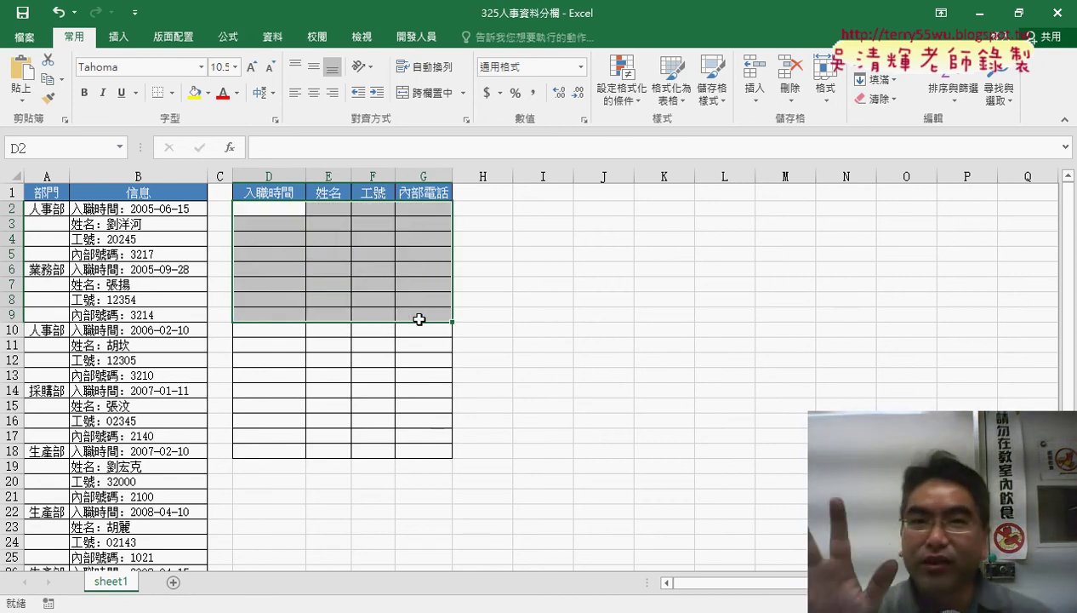